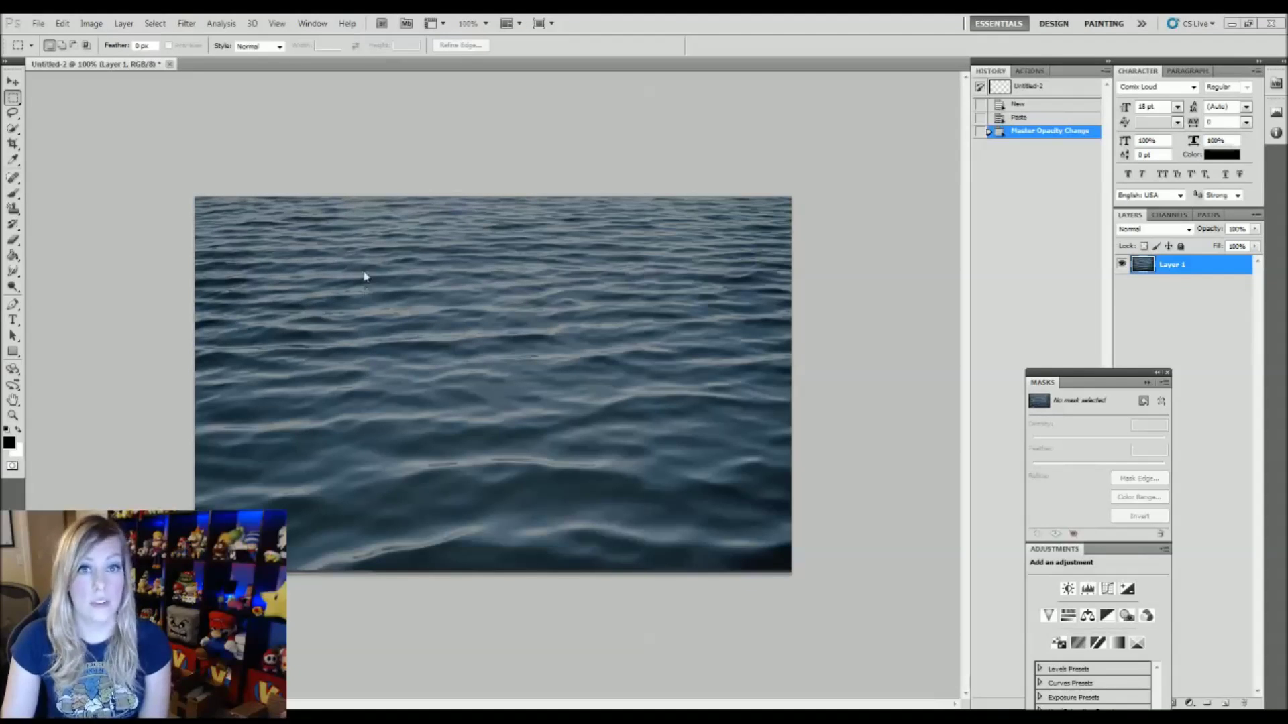
- Add a Hue/Saturation adjustment layer and set its Saturation to -71
click(125, 24)
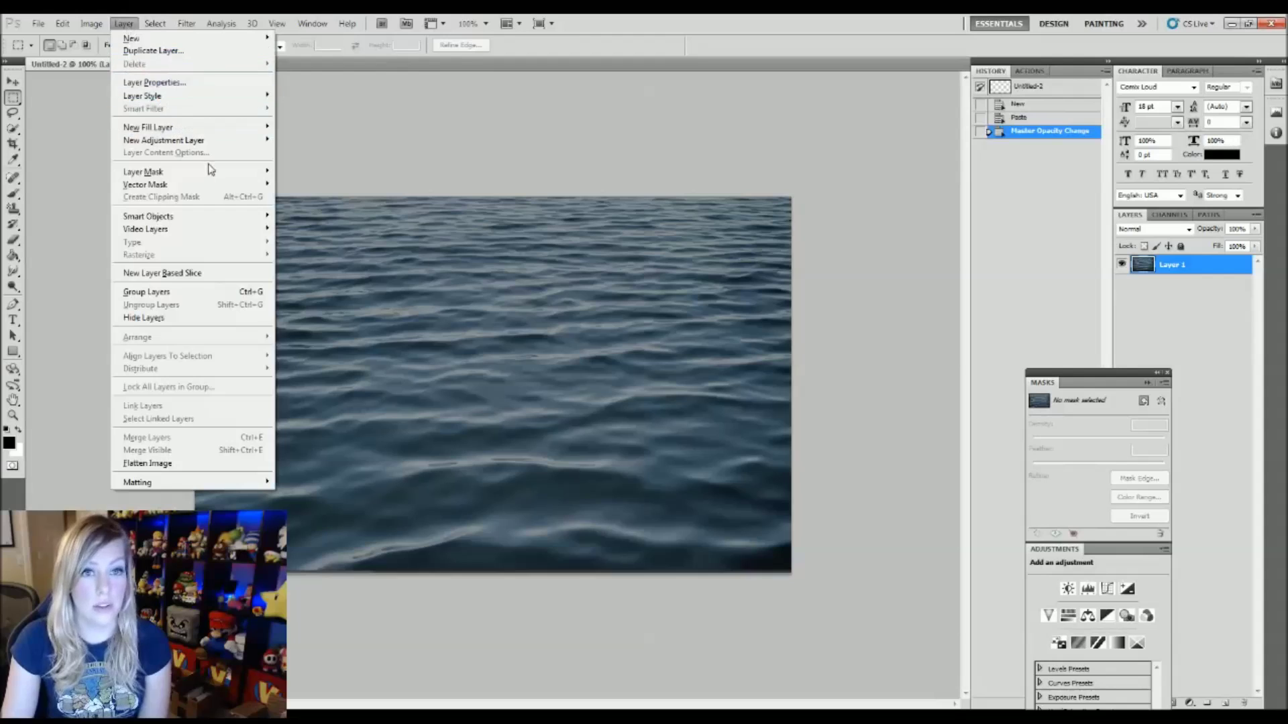
mouse_move(212, 145)
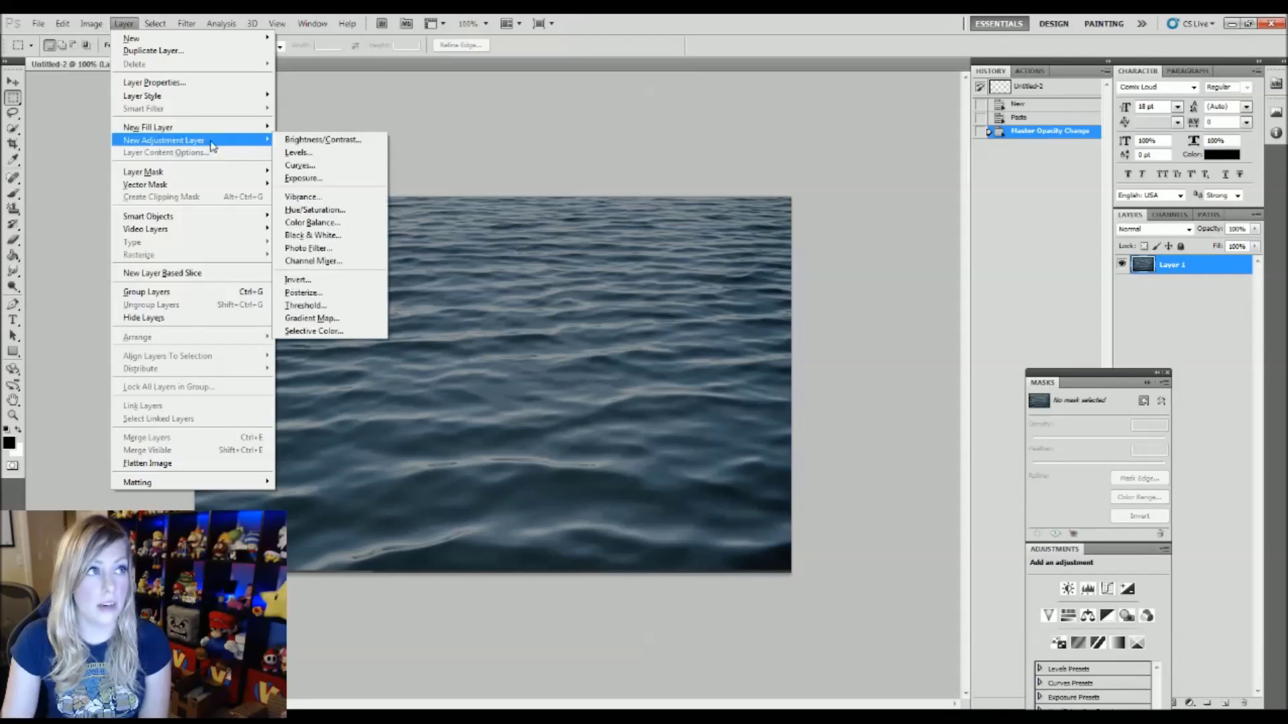
click(327, 215)
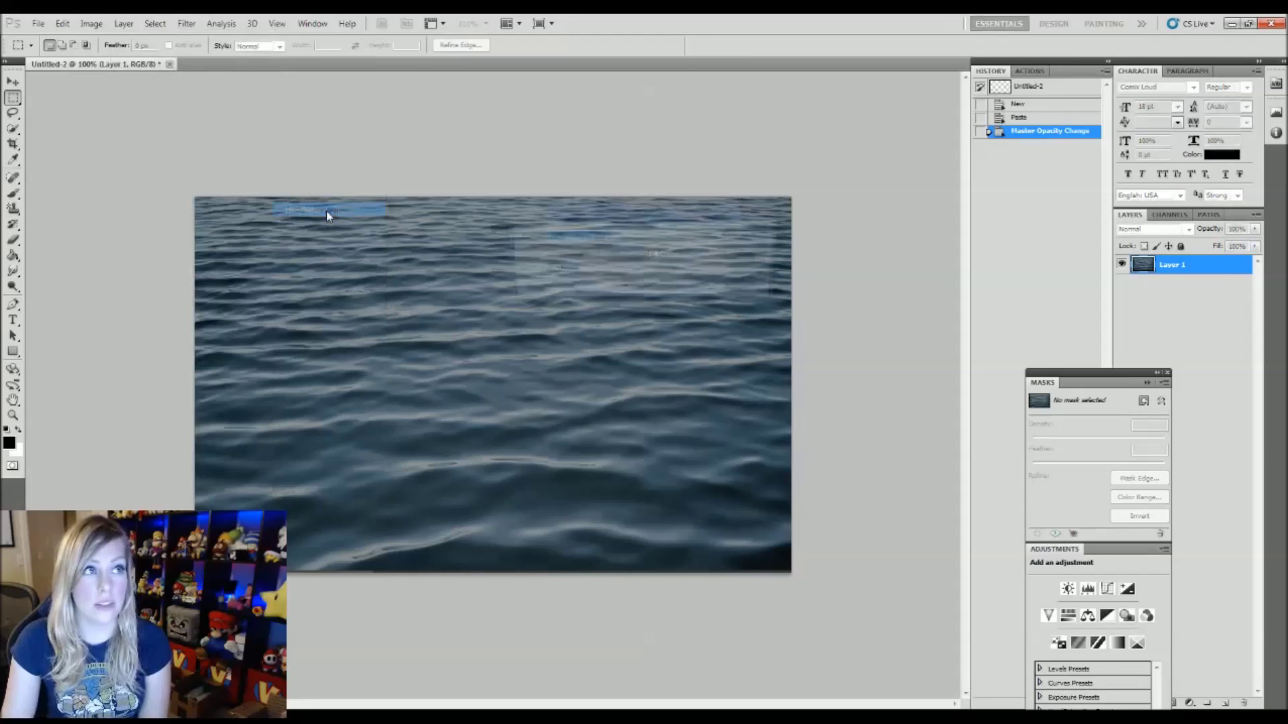
click(765, 236)
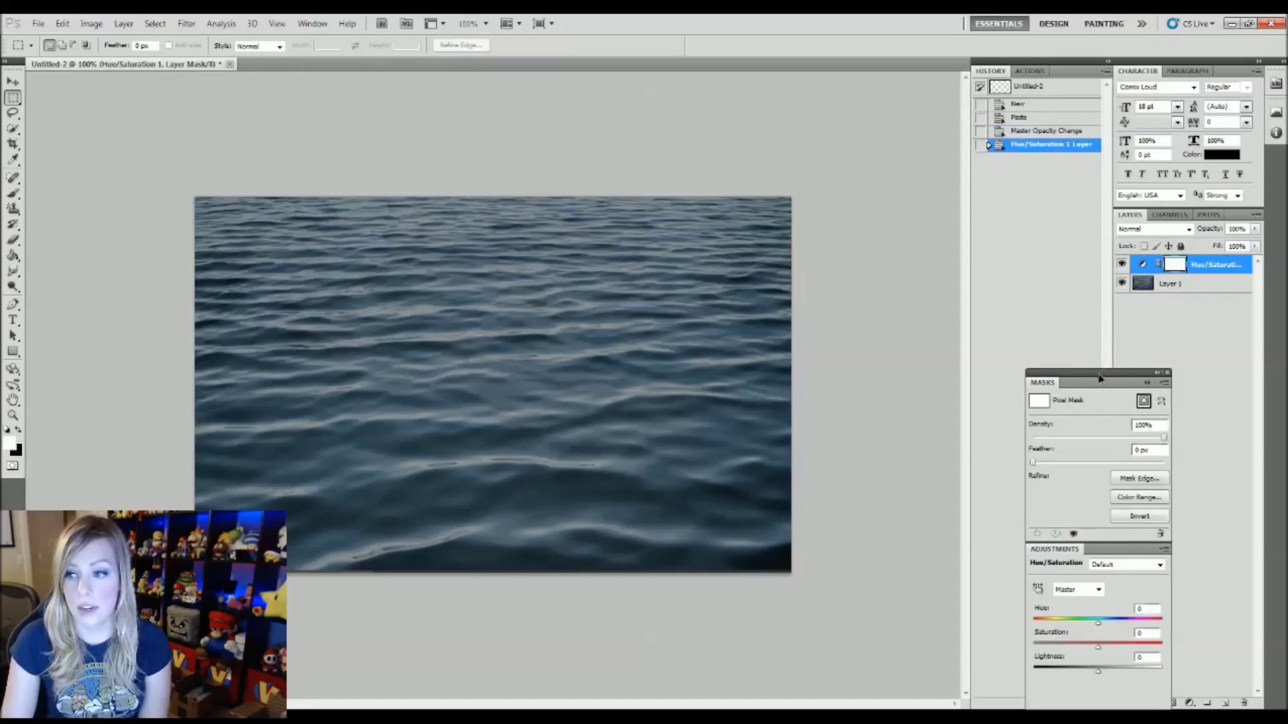
drag(1100, 374, 1035, 179)
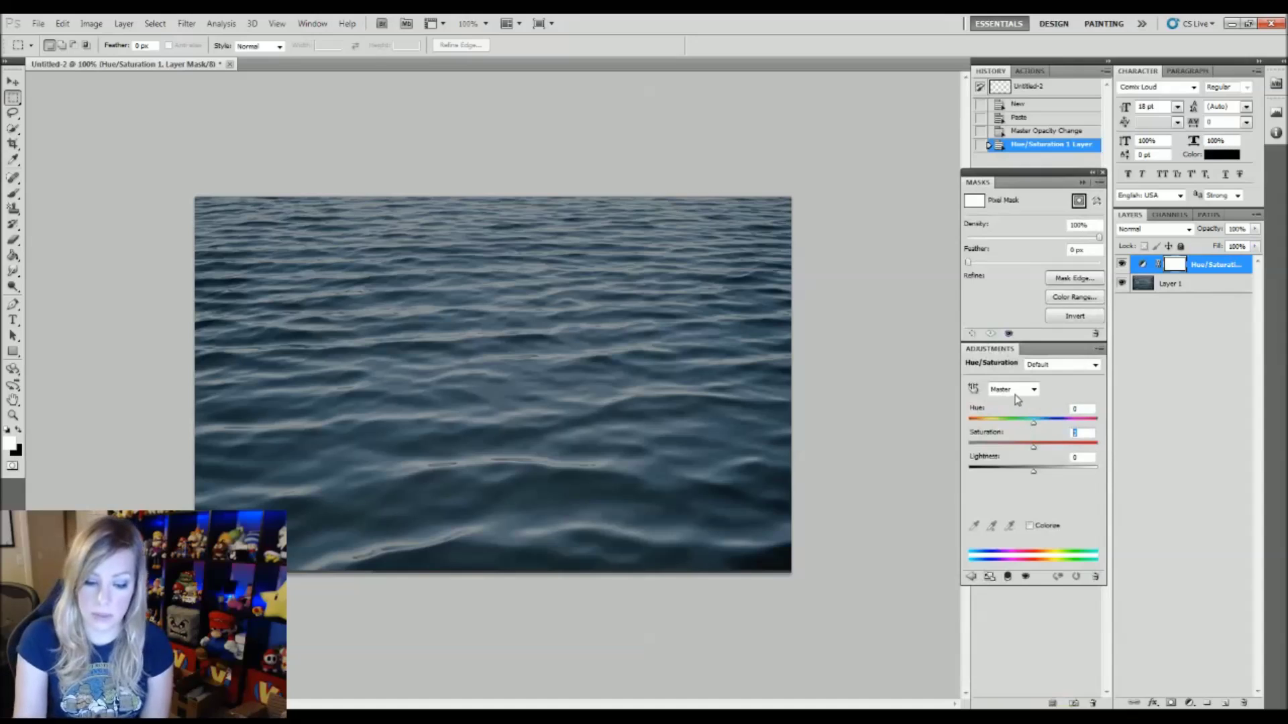
text(-71)
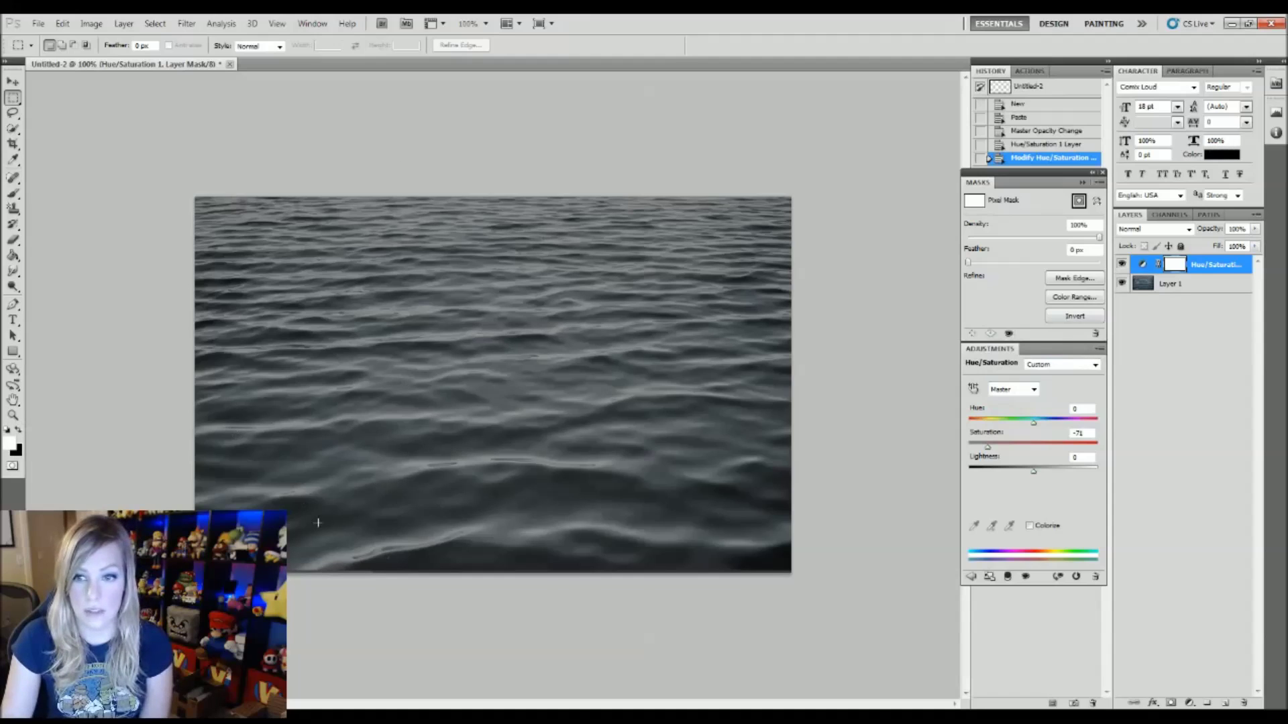
drag(1027, 173, 1036, 227)
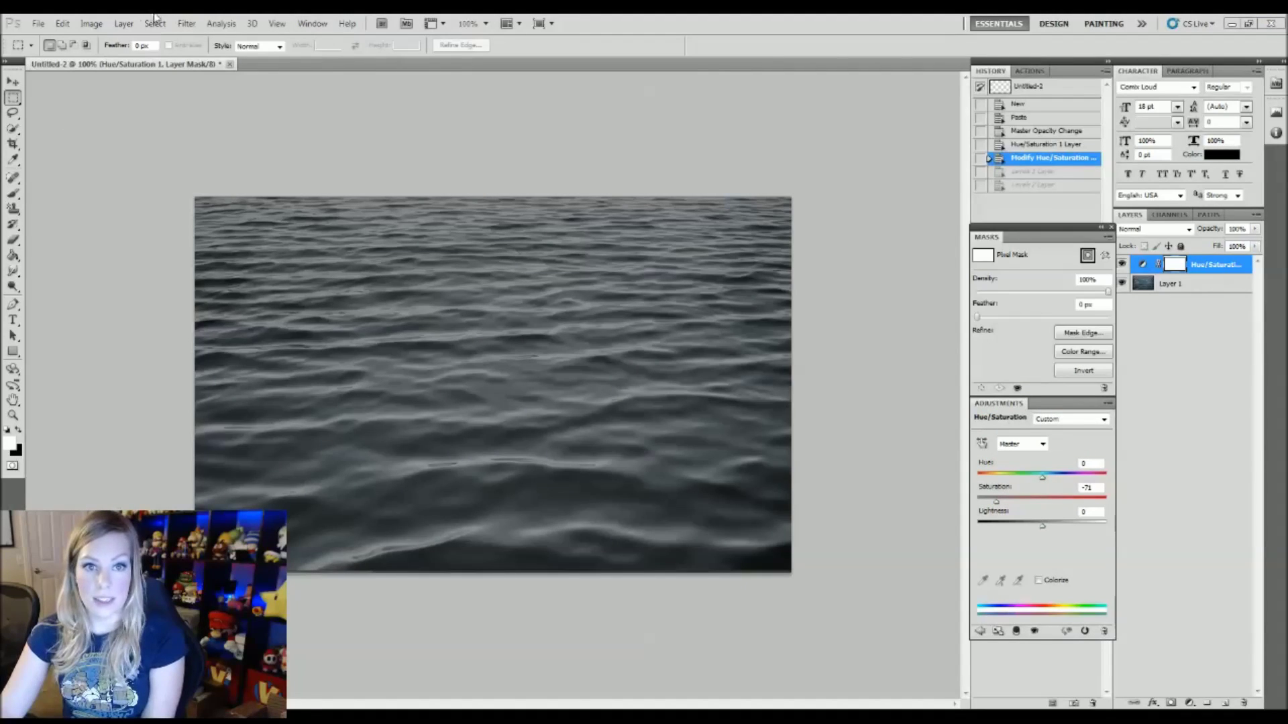
click(124, 20)
- Add a Levels adjustment layer with its midtone input set to 0.5
mouse_move(153, 17)
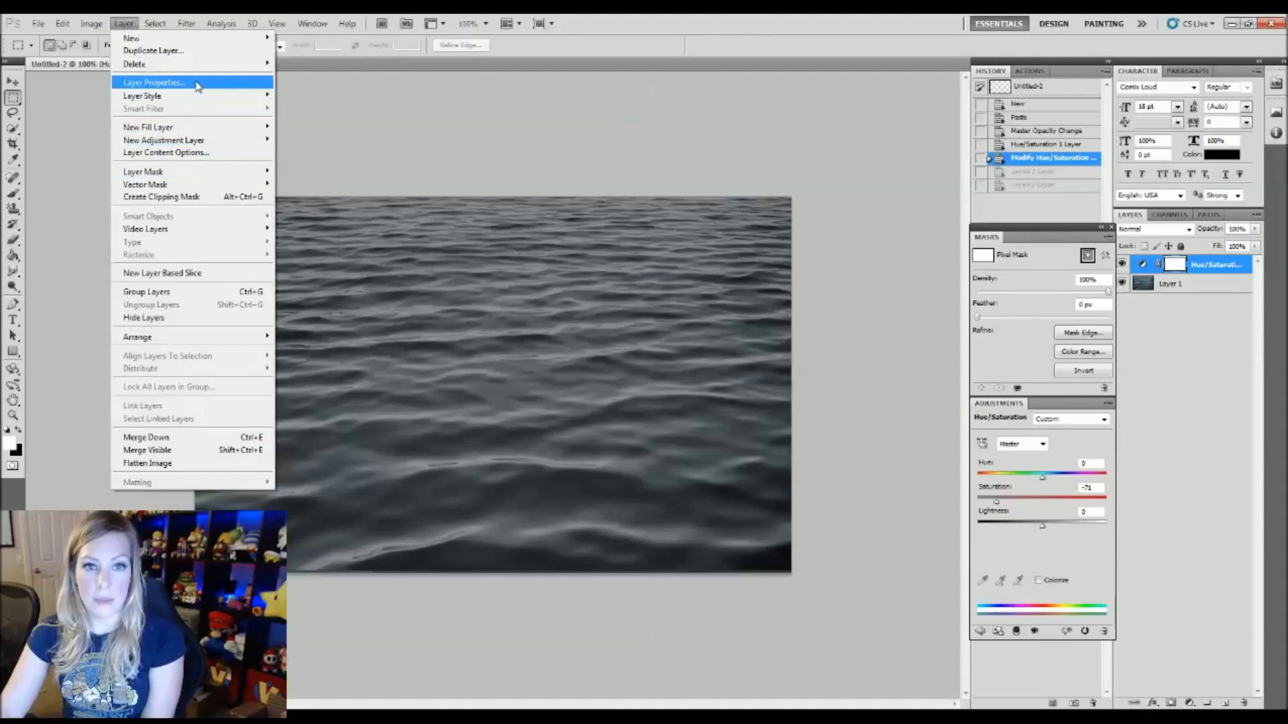
mouse_move(195, 141)
click(337, 154)
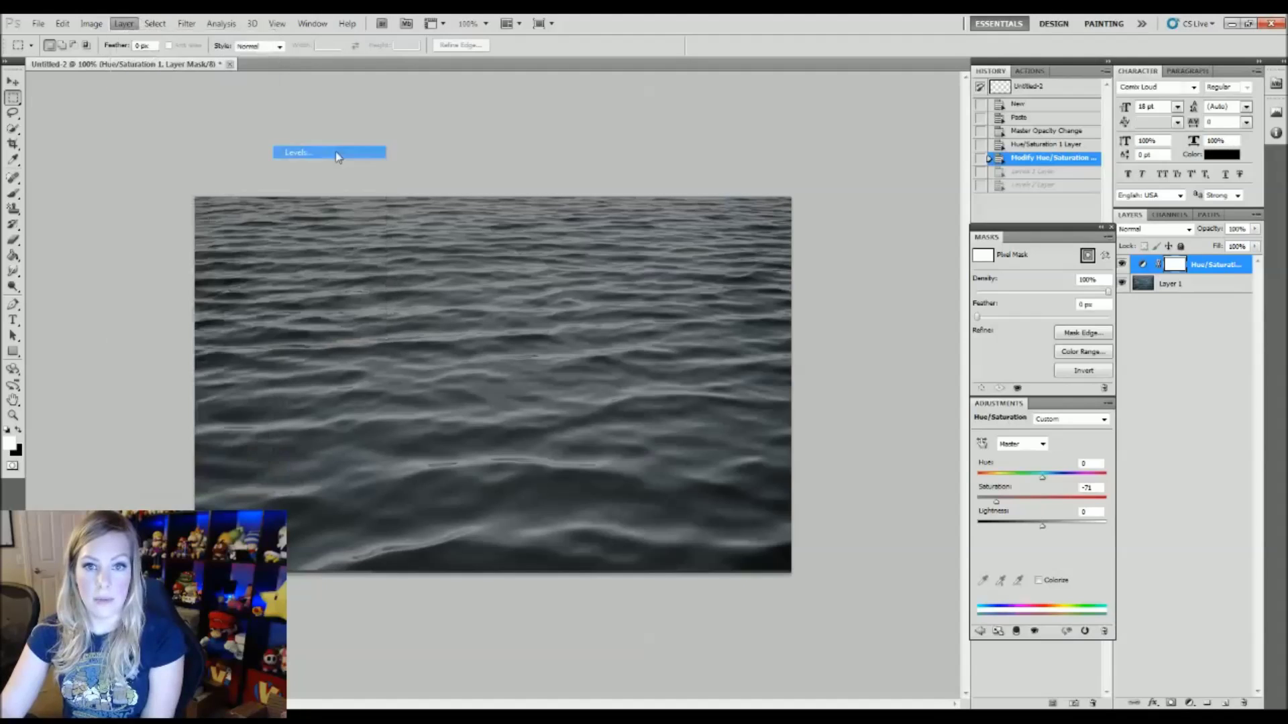
click(771, 239)
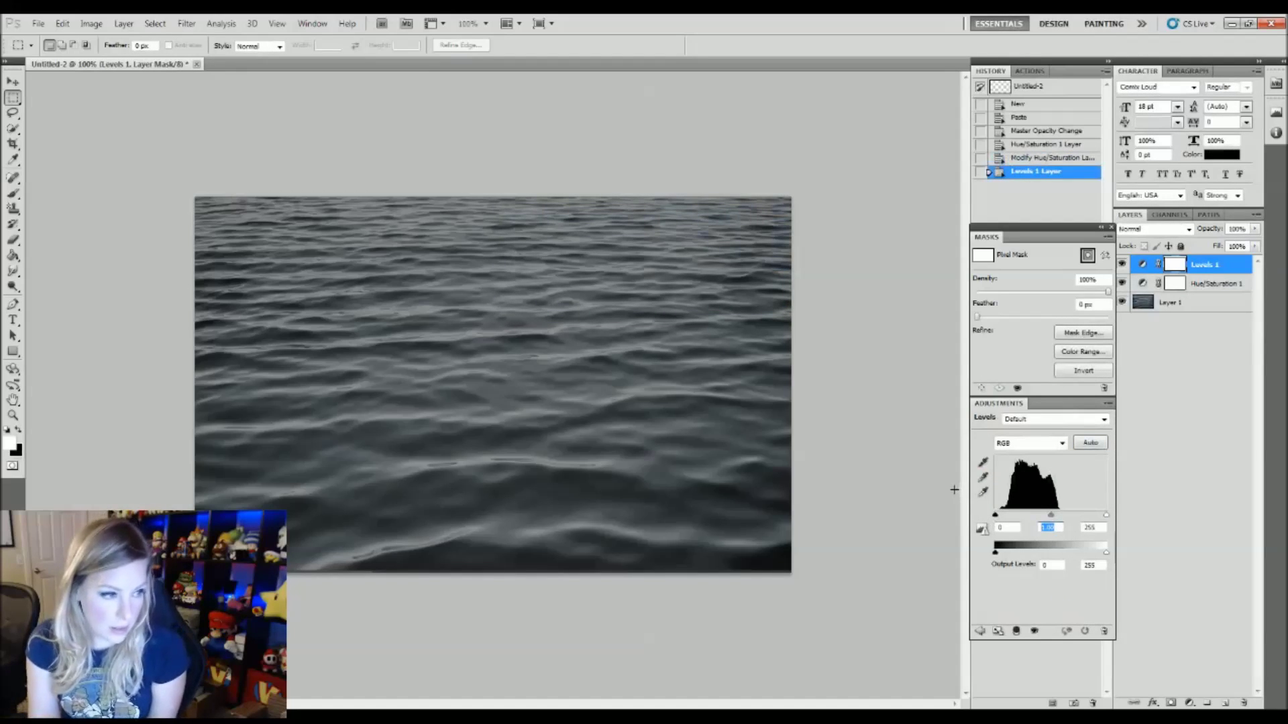
text(0)
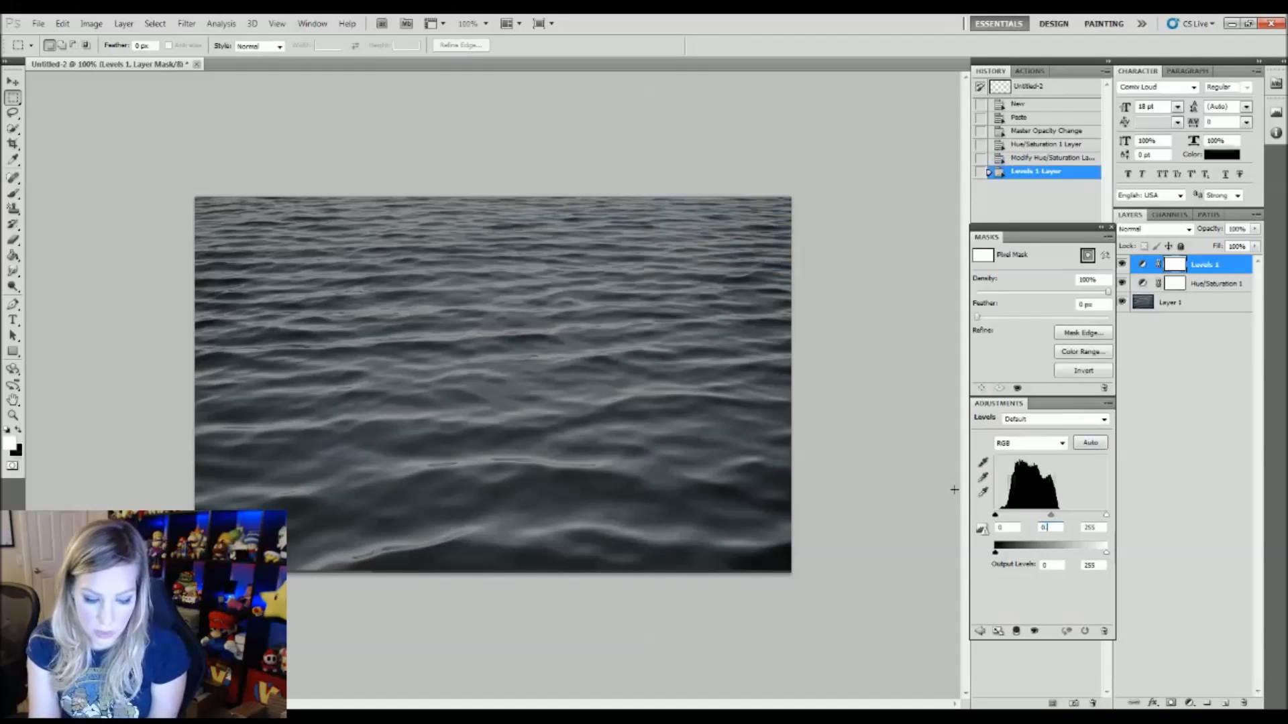
text(.5)
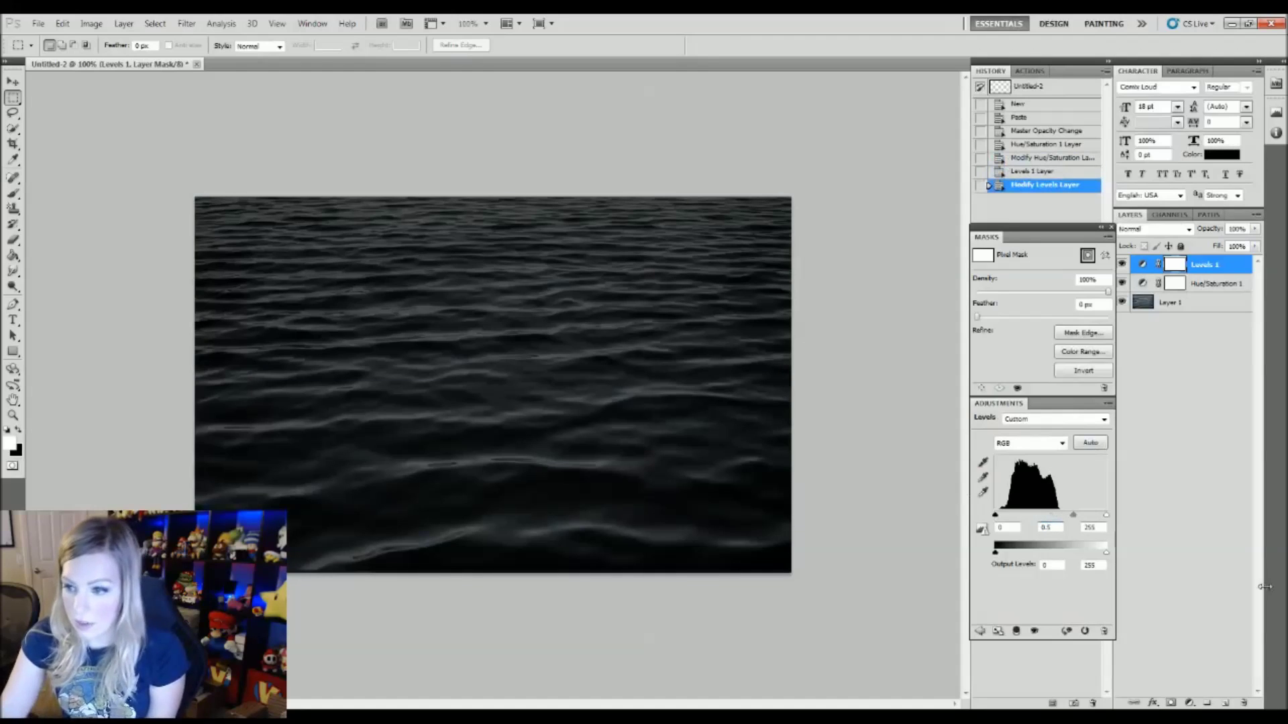
key(Tab)
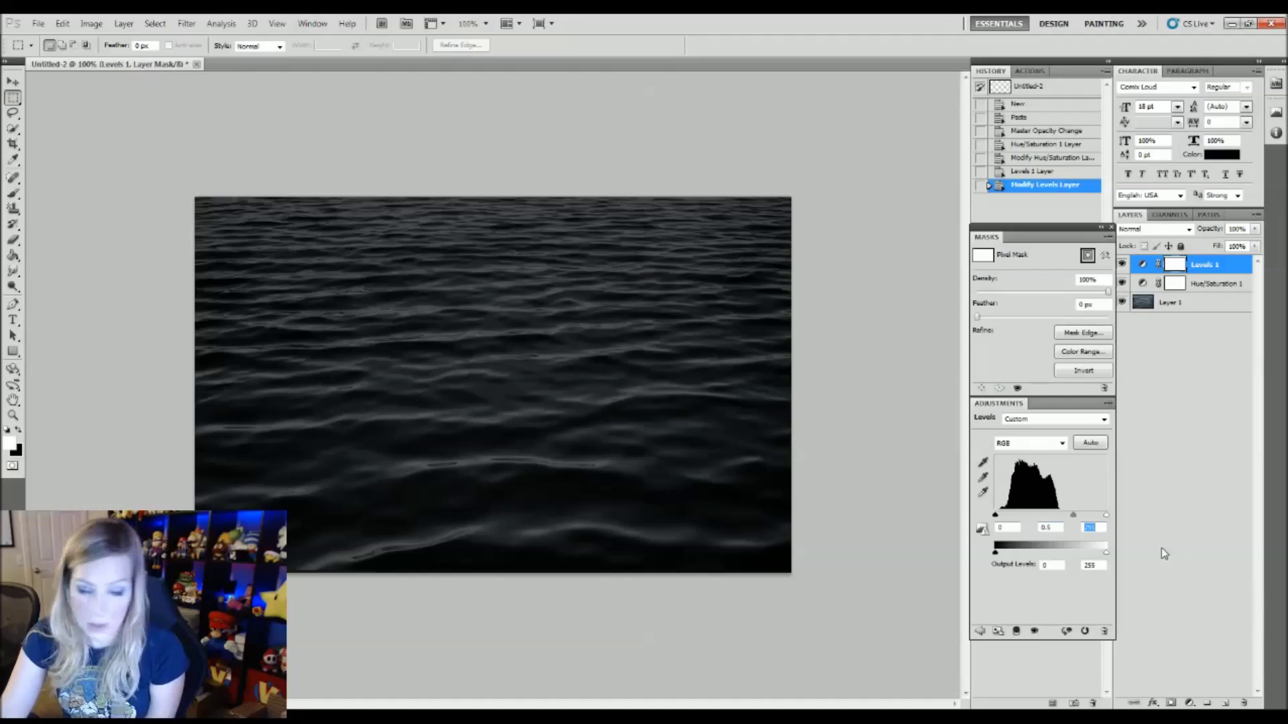
- Add a Brightness/Contrast adjustment layer with Contrast set to -35
click(243, 131)
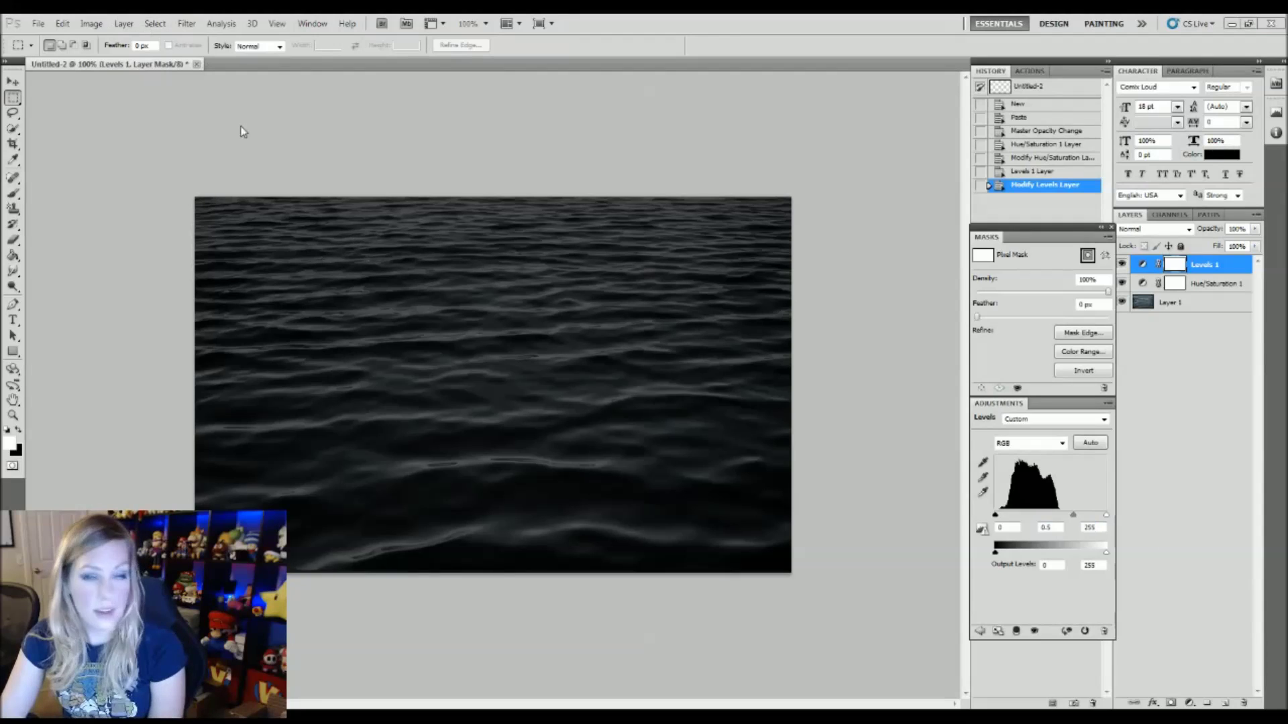
click(134, 27)
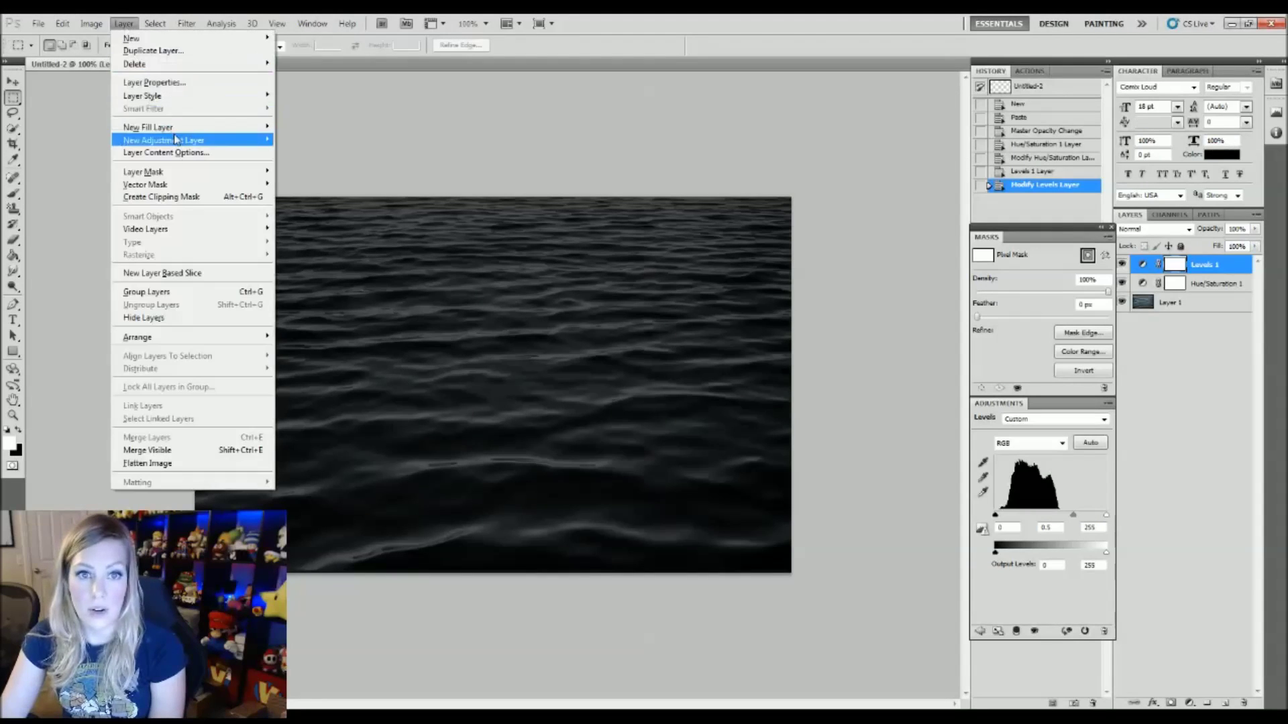
mouse_move(180, 141)
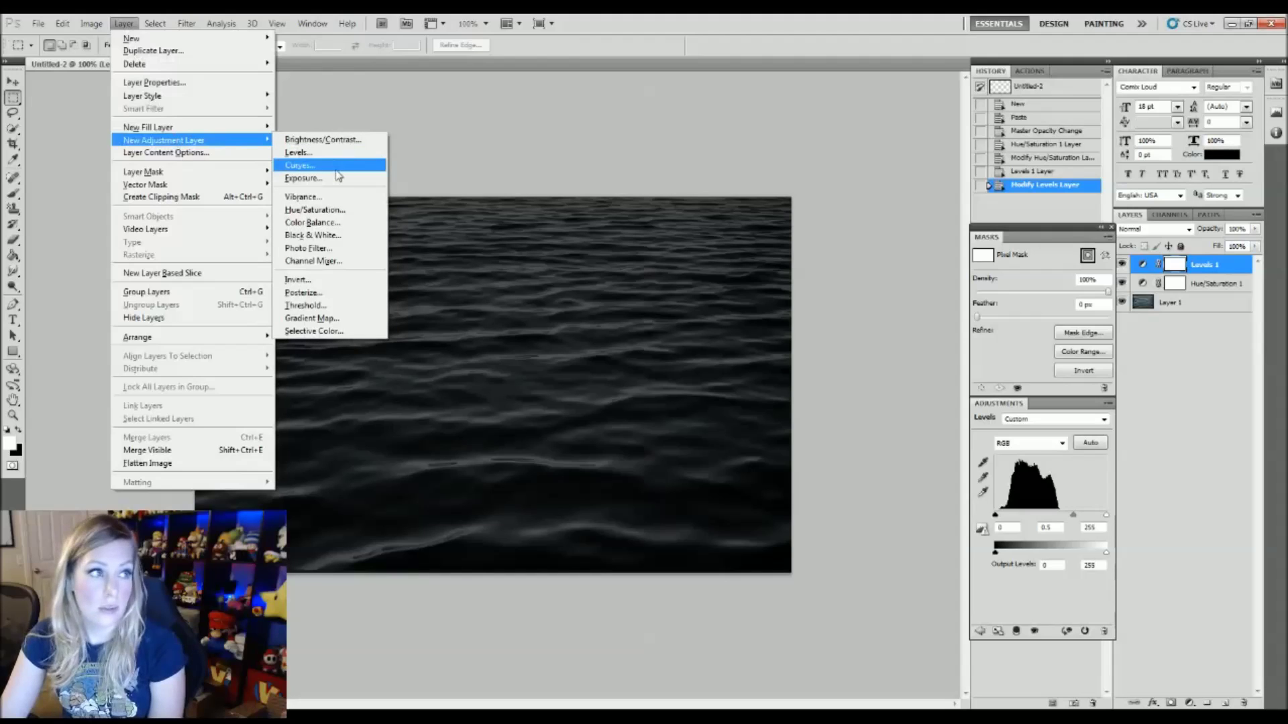
click(349, 142)
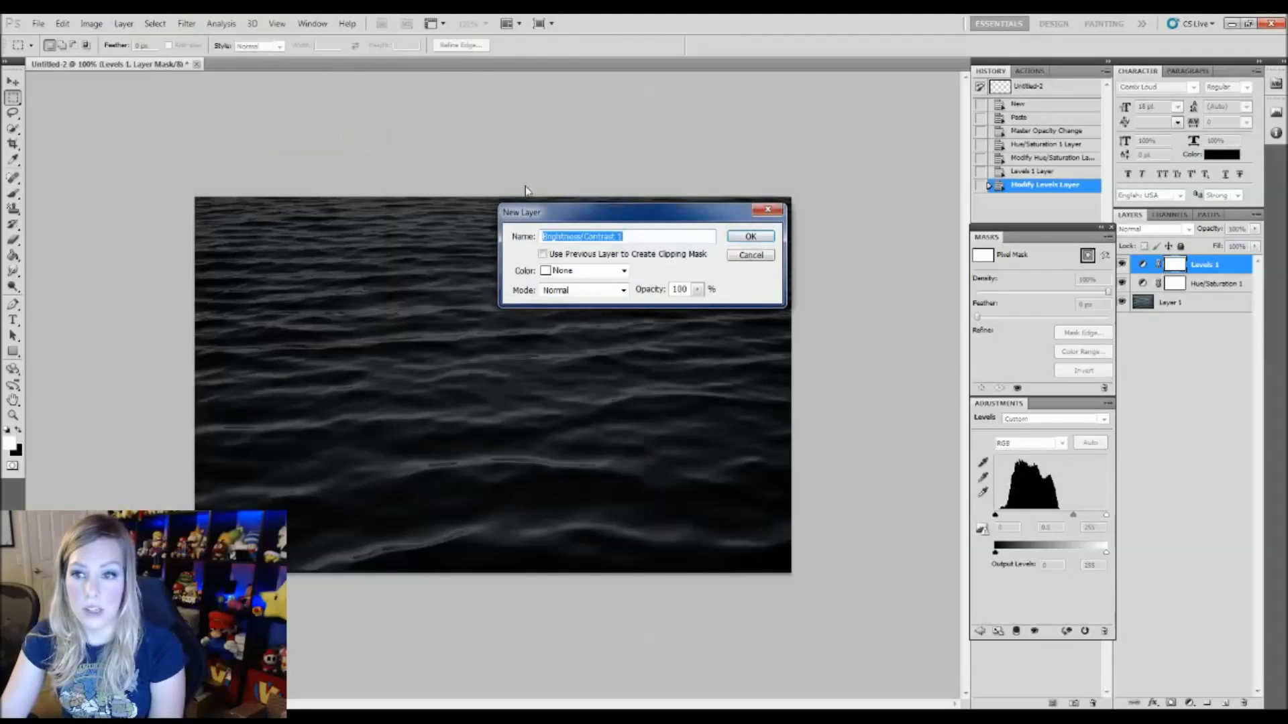
click(753, 237)
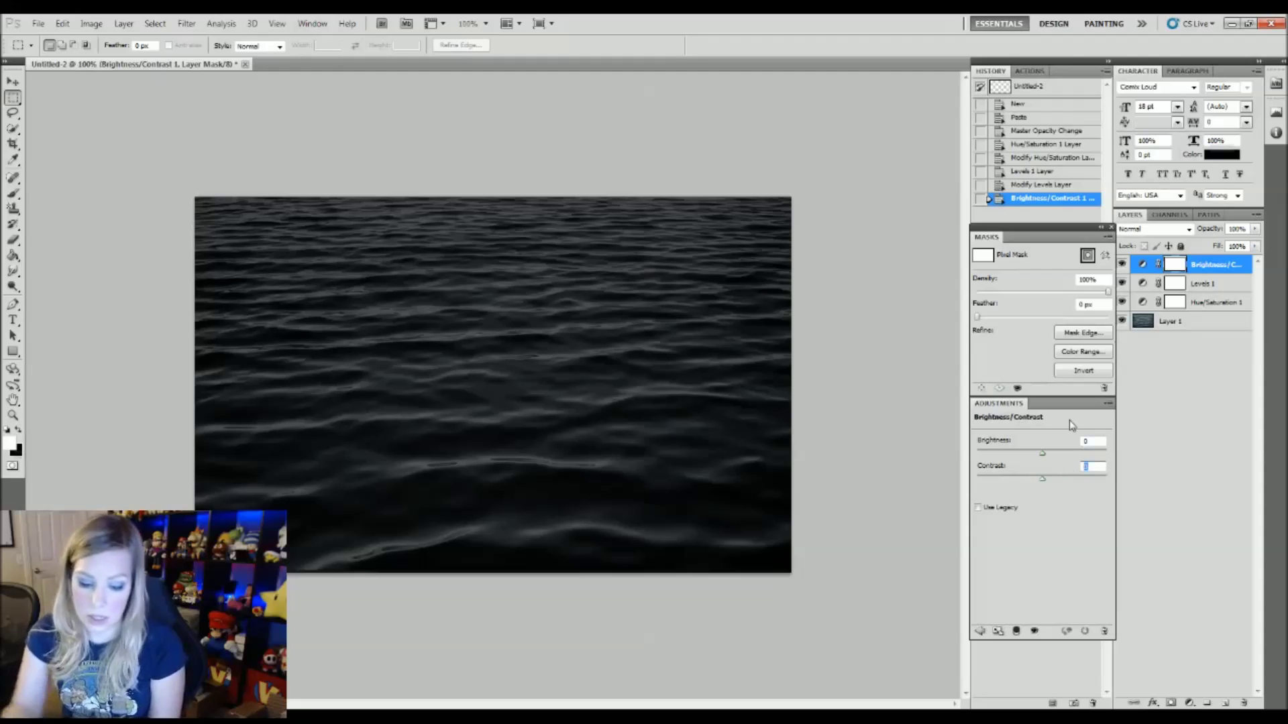
text(-35)
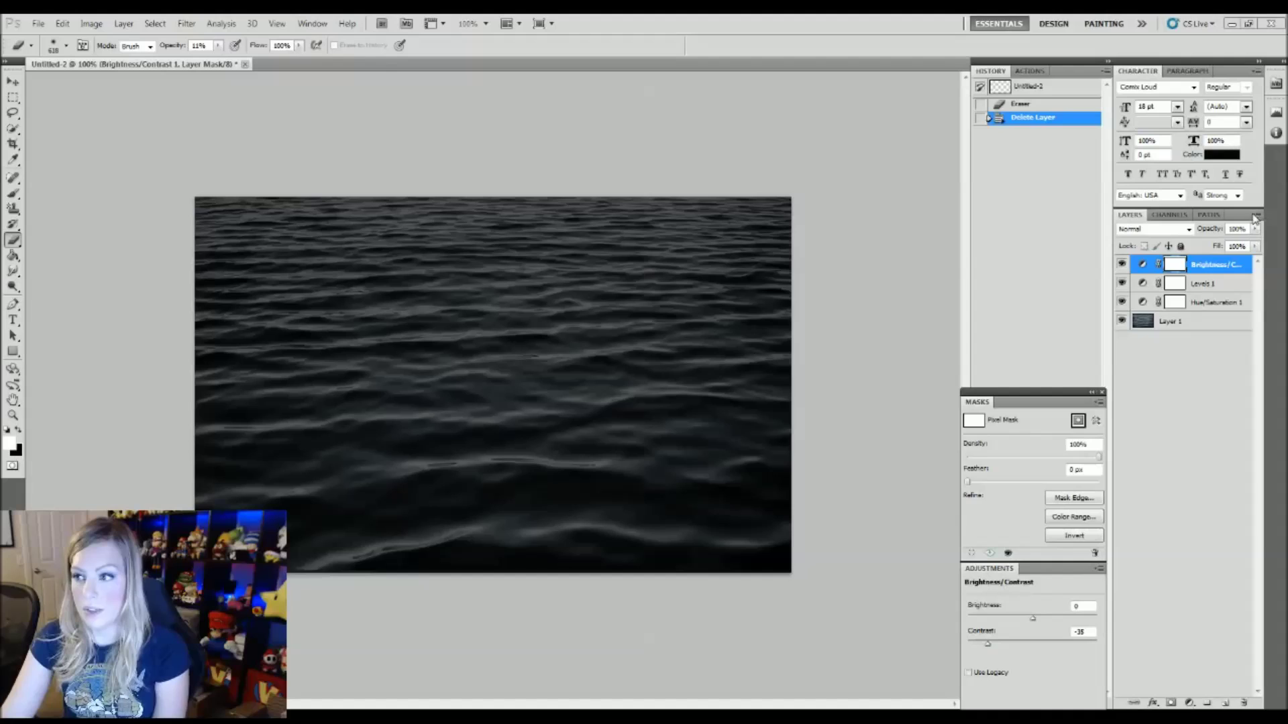
- Create a new blank layer named Layer 2 from the Layers panel menu
click(1255, 218)
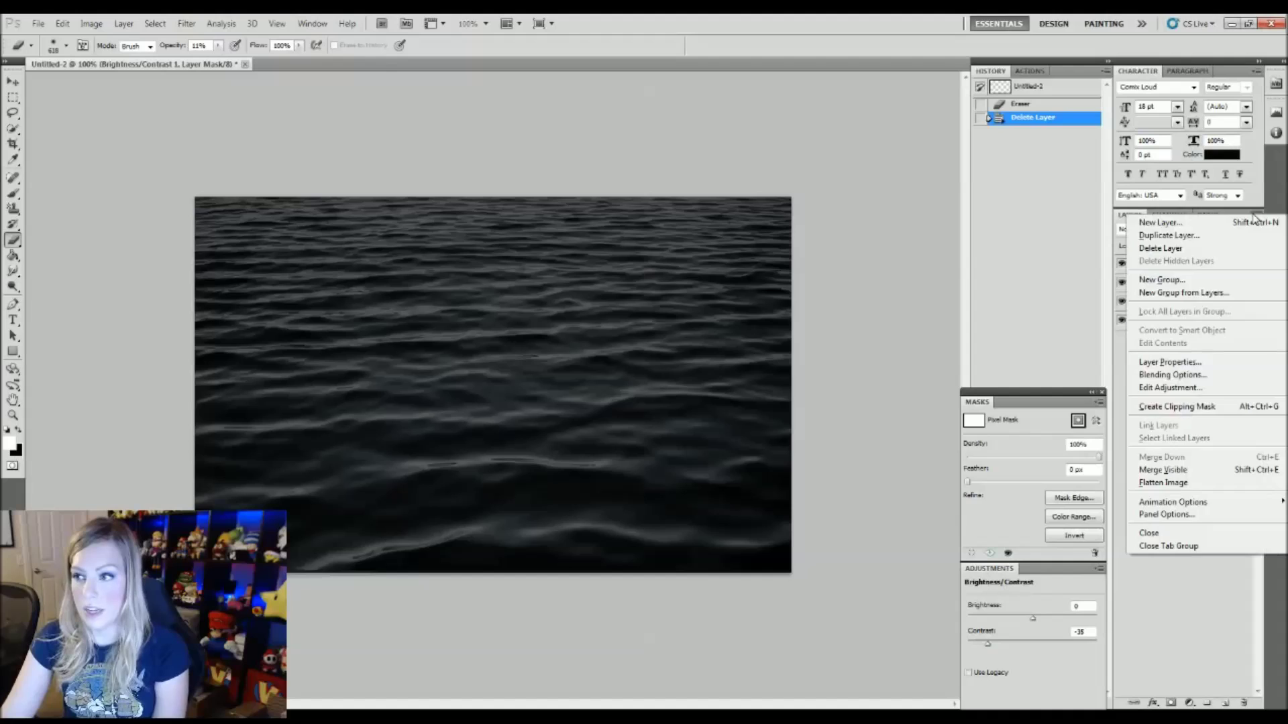
click(1244, 222)
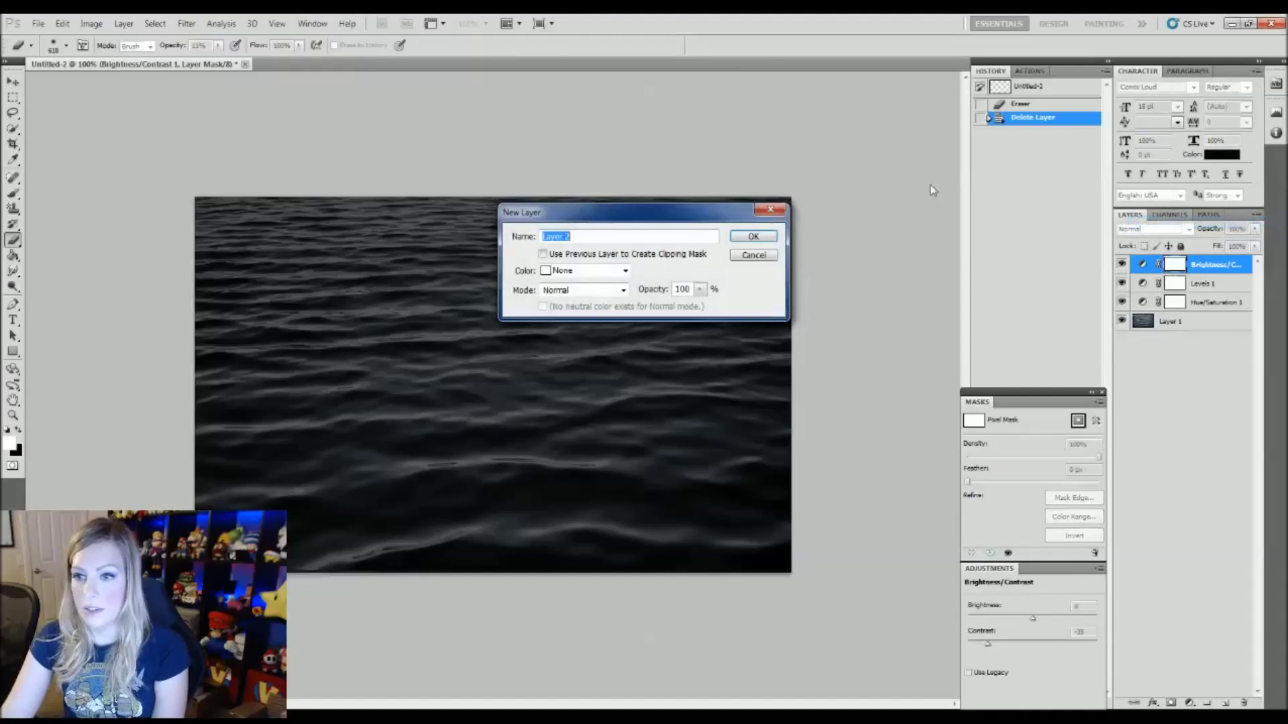
click(770, 237)
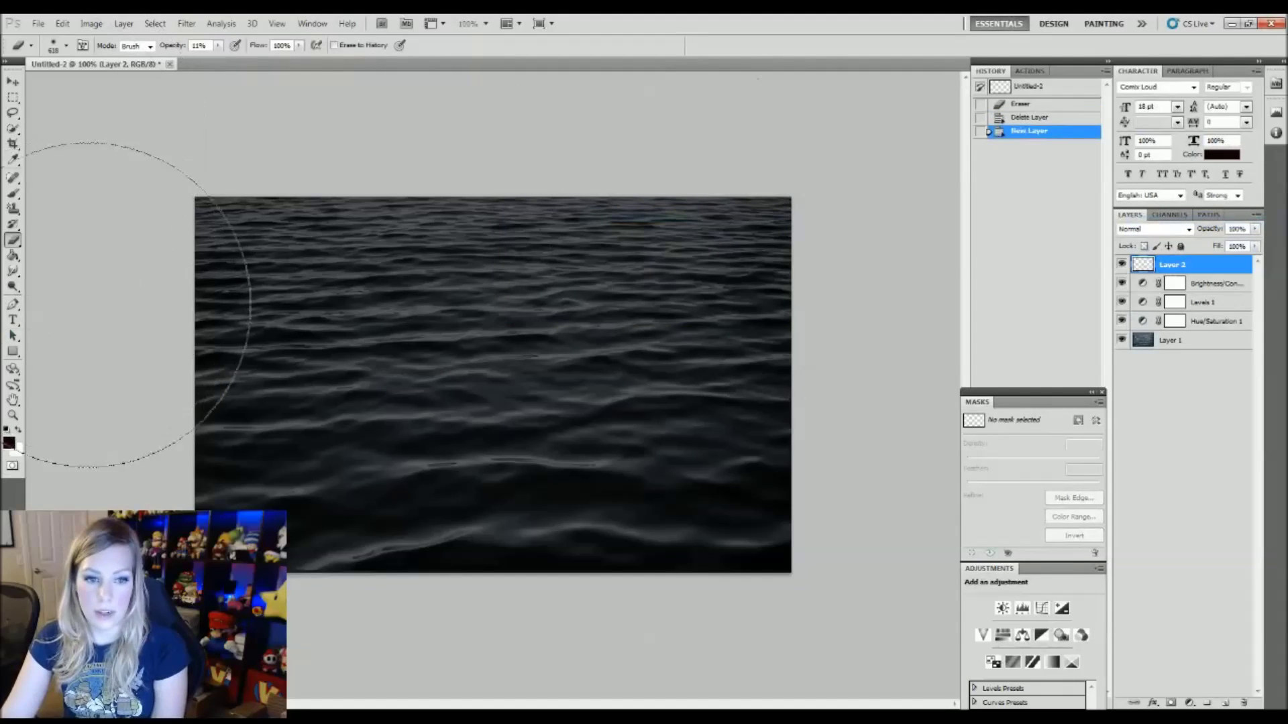
- Fill Layer 2 with very dark red #180000 and set up a soft 618 px eraser
click(14, 443)
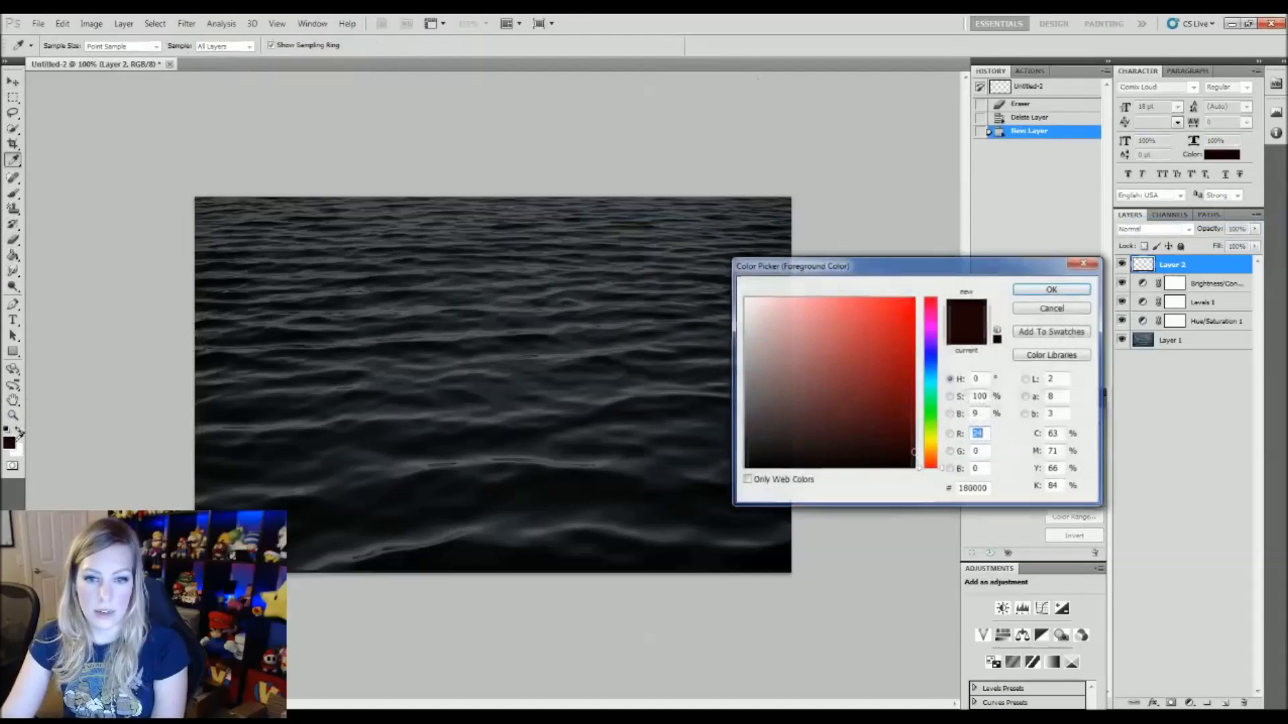
click(1051, 287)
click(12, 257)
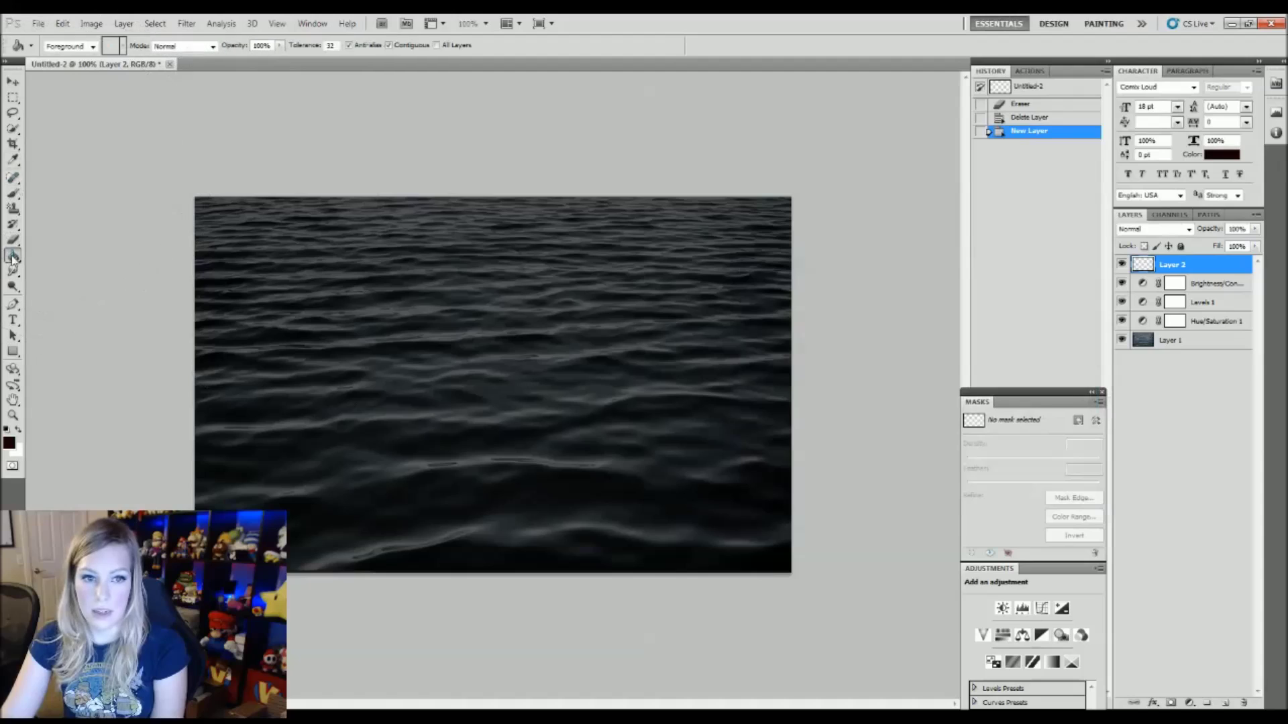
click(514, 342)
click(10, 243)
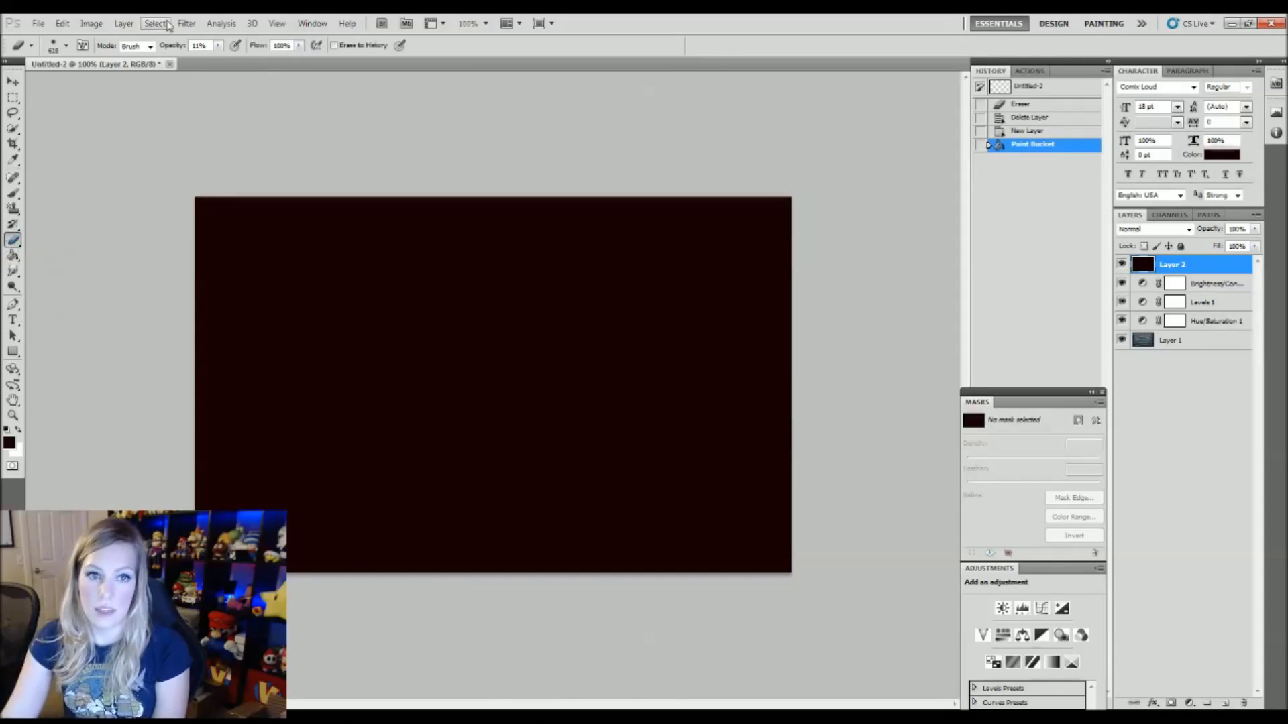
click(66, 45)
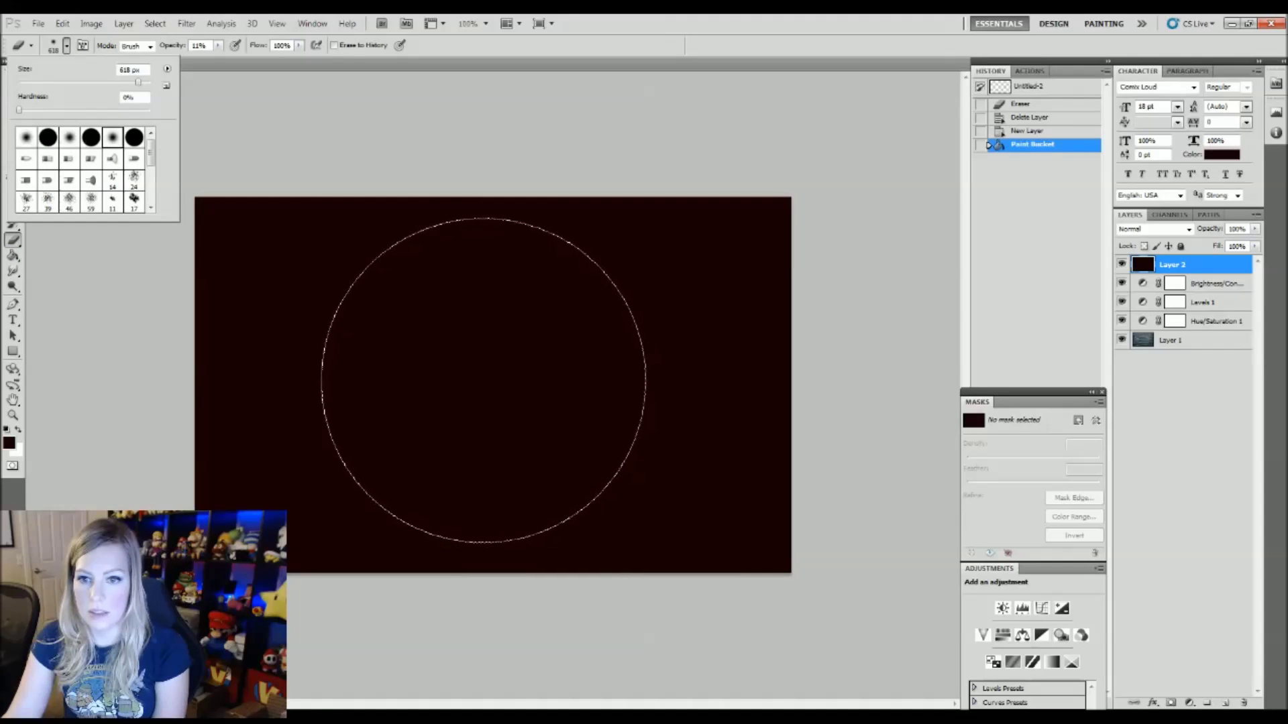
- Softly erase the centre of Layer 2 with horizontal strokes, revealing the rippling water beneath
drag(329, 349, 641, 342)
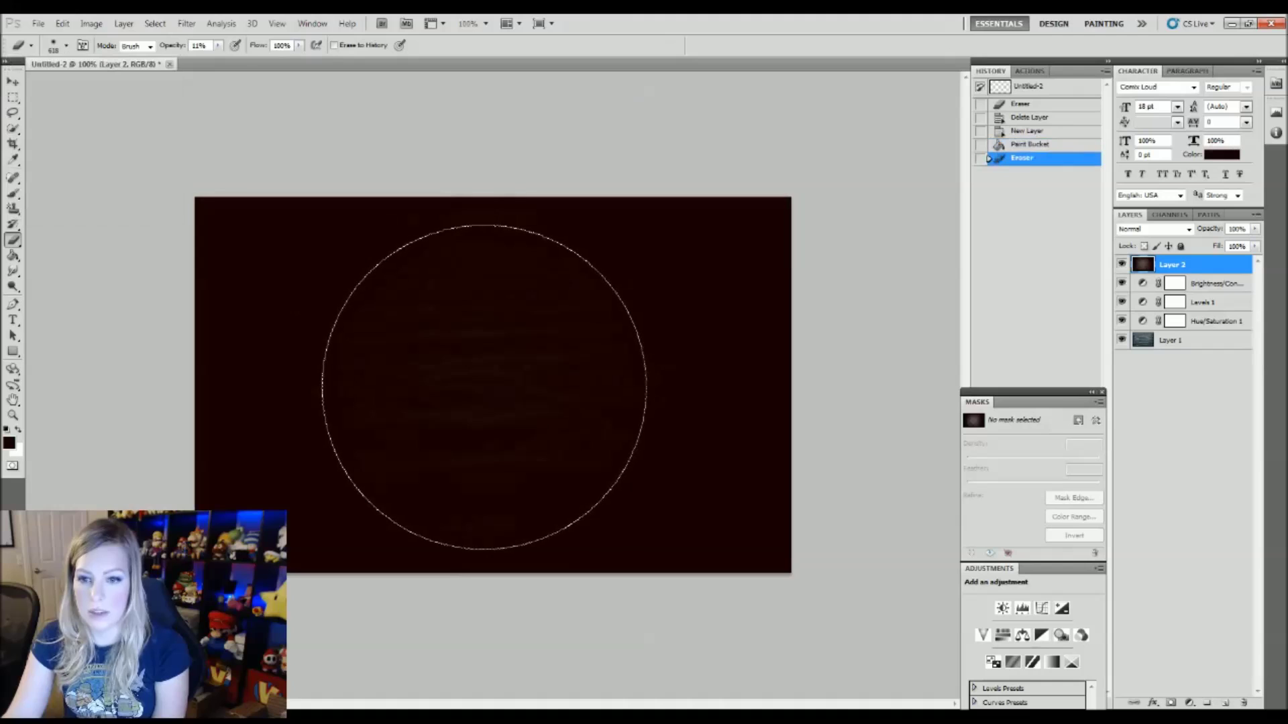
drag(332, 315, 637, 312)
drag(329, 376, 641, 372)
drag(336, 288, 630, 285)
drag(329, 403, 641, 400)
drag(336, 429, 634, 429)
drag(342, 456, 624, 456)
drag(332, 336, 637, 332)
drag(336, 416, 638, 413)
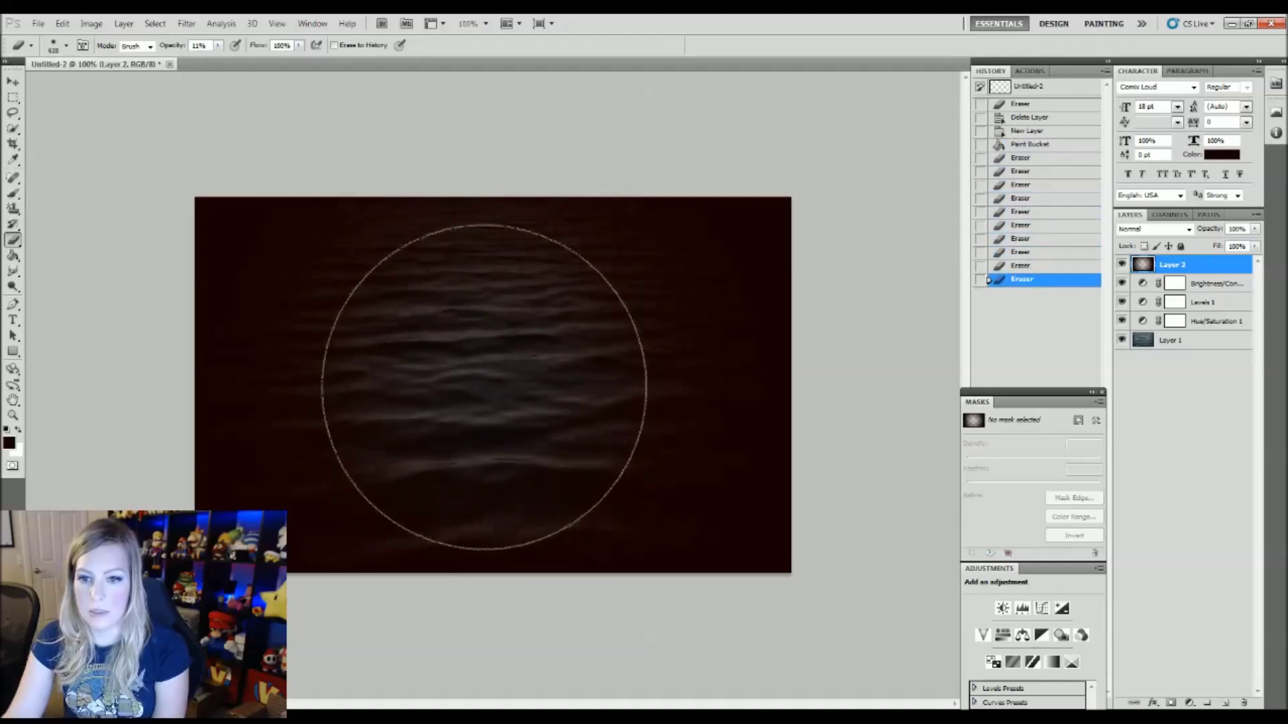
drag(332, 302, 634, 299)
drag(329, 389, 641, 386)
drag(339, 443, 631, 439)
drag(335, 363, 640, 359)
drag(342, 275, 627, 272)
mouse_move(349, 470)
mouse_down()
mouse_move(624, 467)
mouse_move(382, 436)
mouse_up()
mouse_move(332, 497)
mouse_down()
mouse_move(385, 470)
mouse_move(365, 483)
mouse_up()
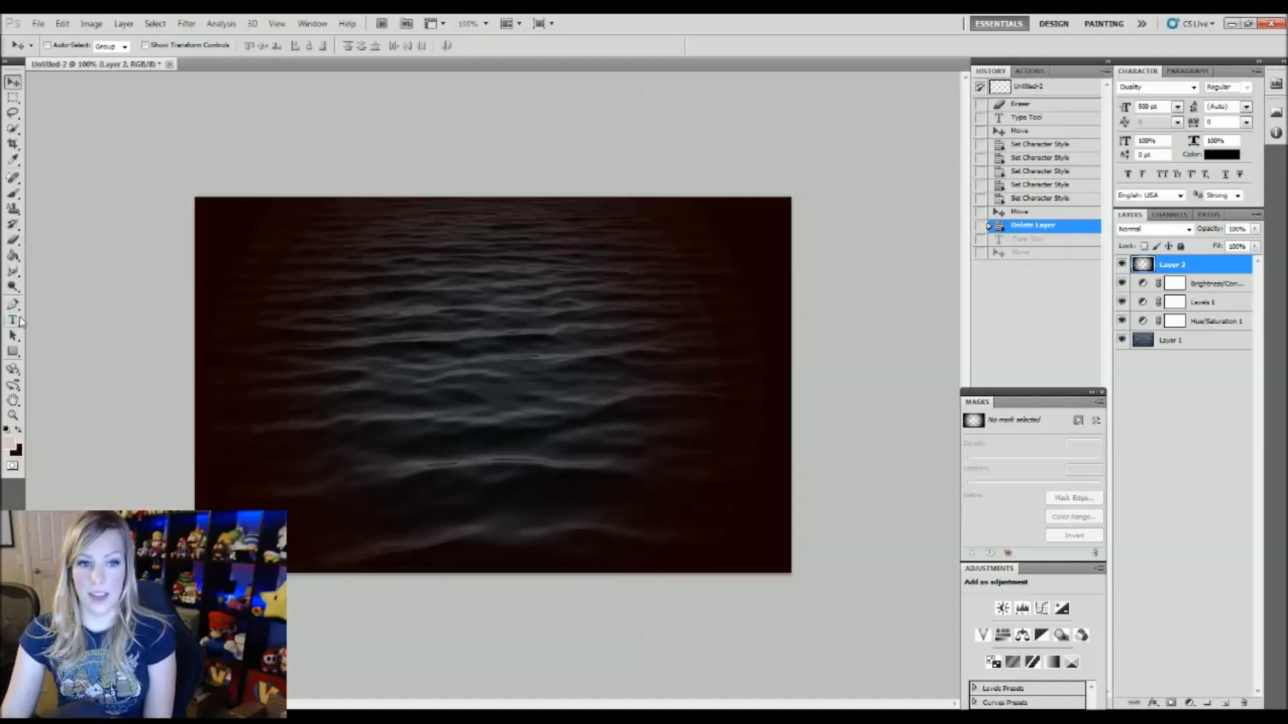
- Type a white 'V' on the canvas and move it down to the image centre
click(12, 320)
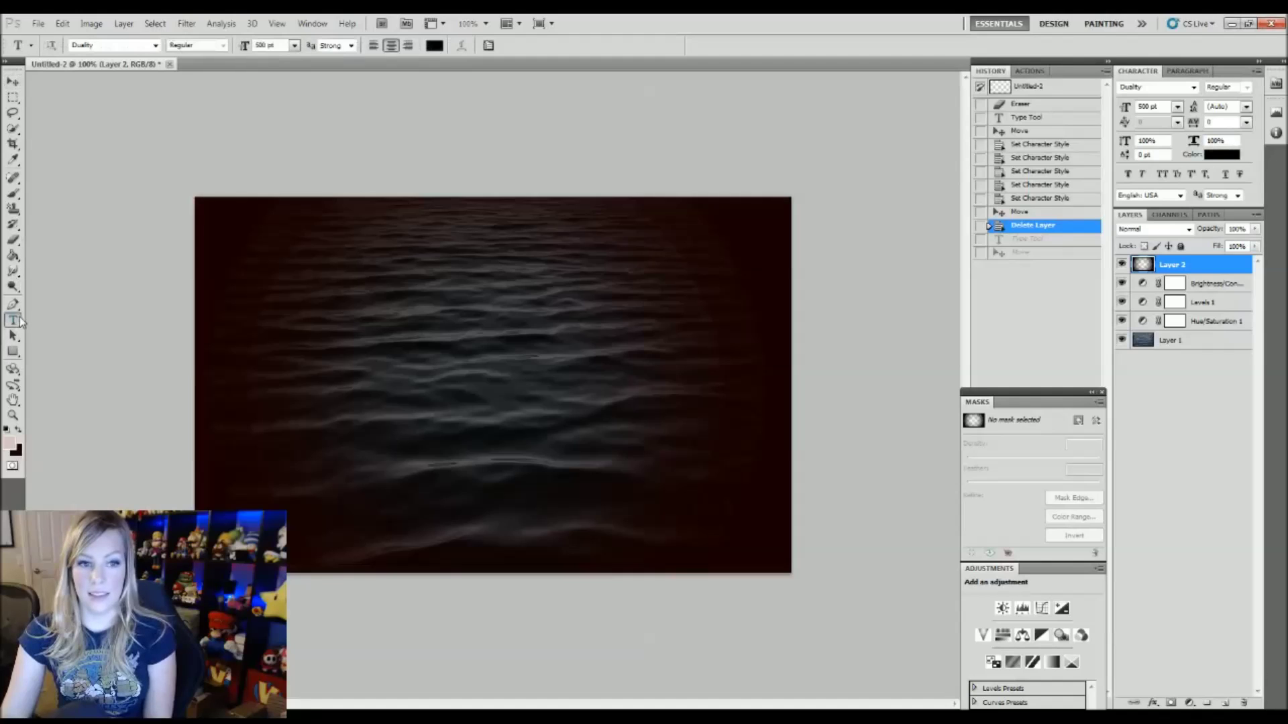
click(1236, 155)
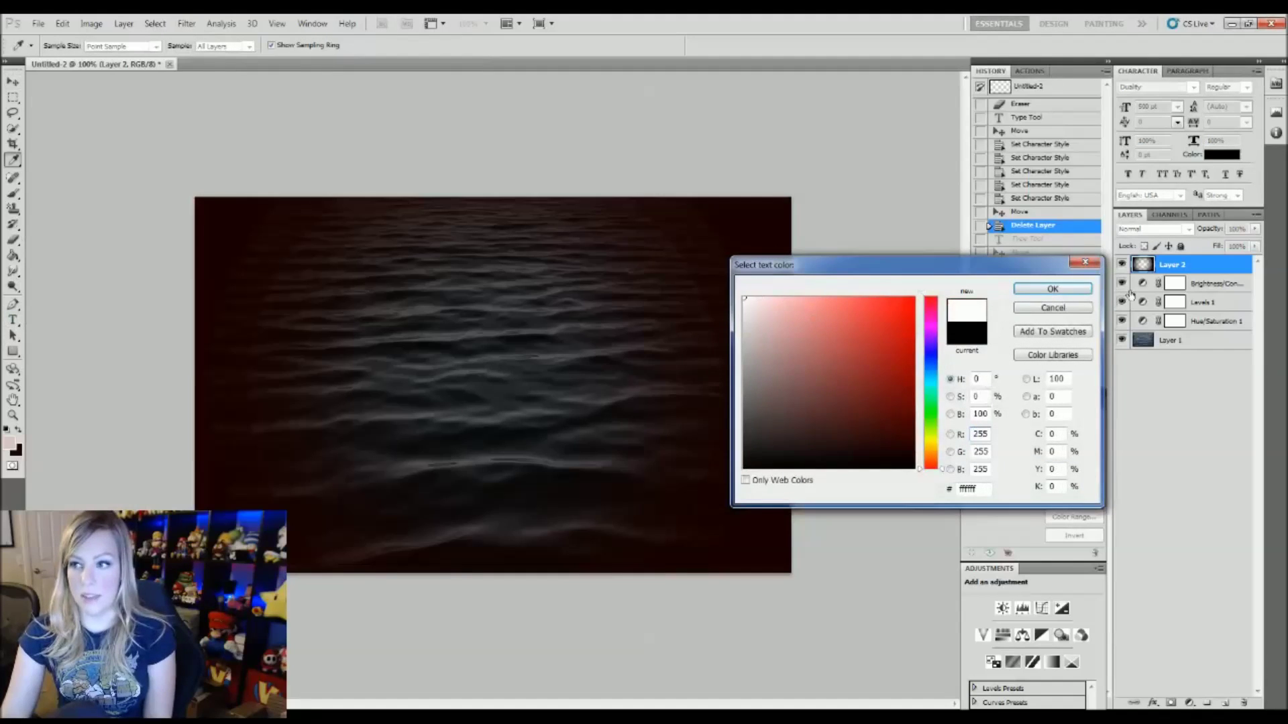
click(1052, 288)
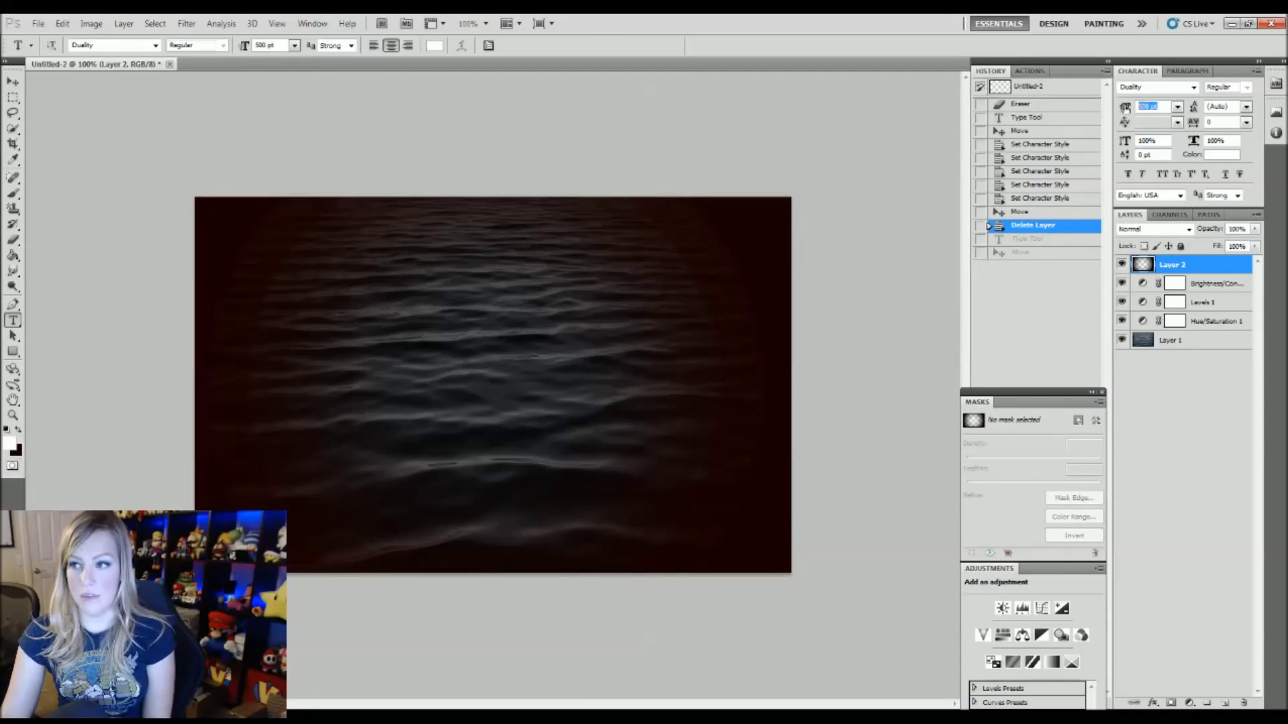
click(481, 365)
text(V)
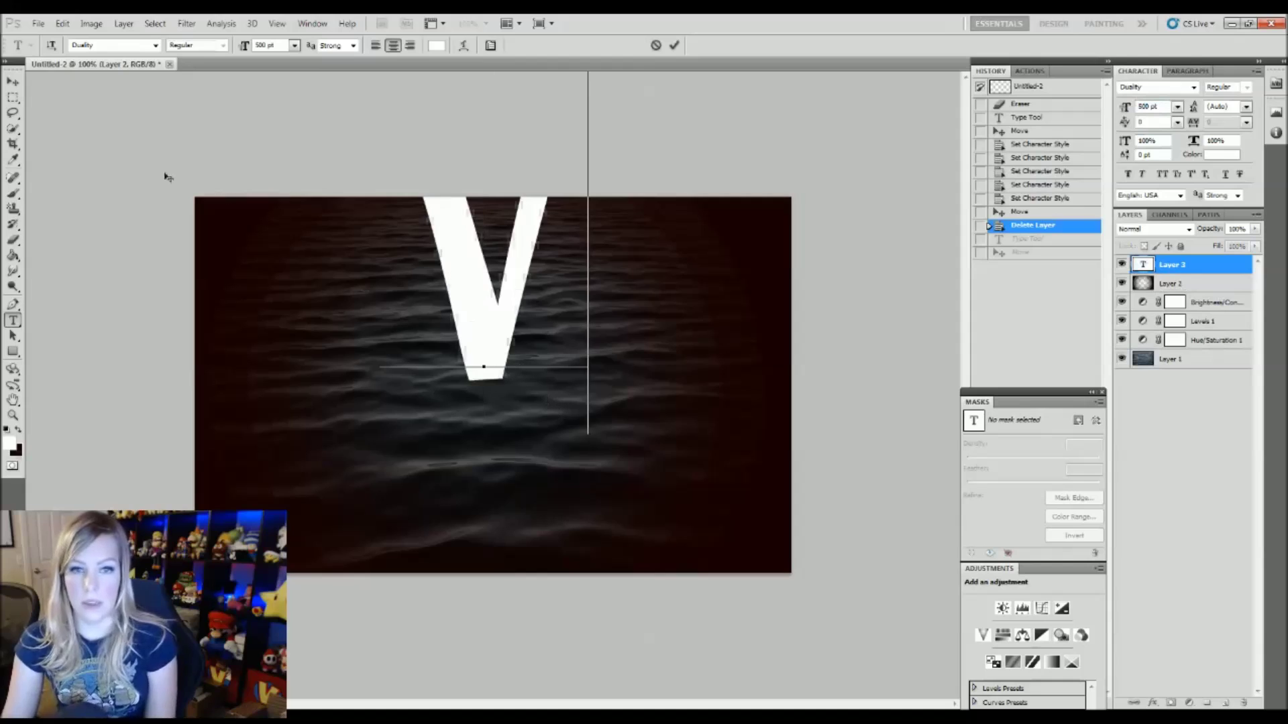
click(12, 81)
drag(480, 302, 490, 447)
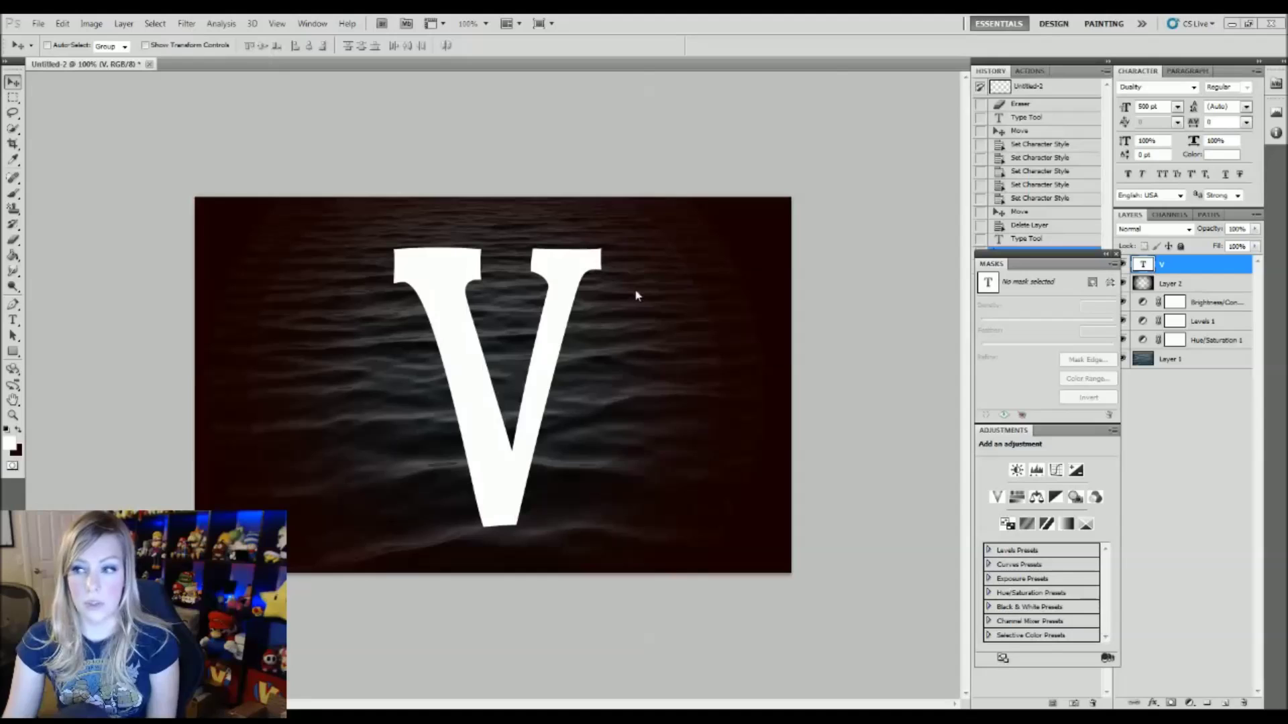
- Rasterize the V text through Filter > Distort > Displace, keeping the Displace dialog in view
click(179, 25)
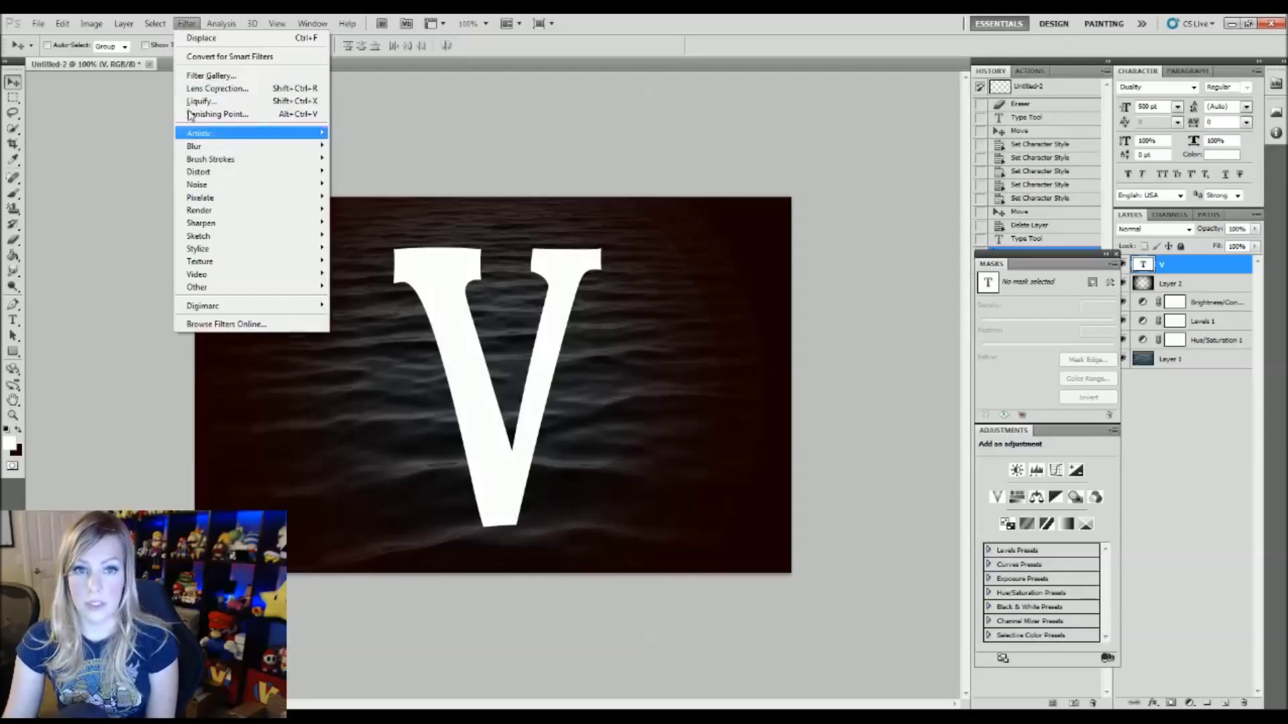
mouse_move(222, 175)
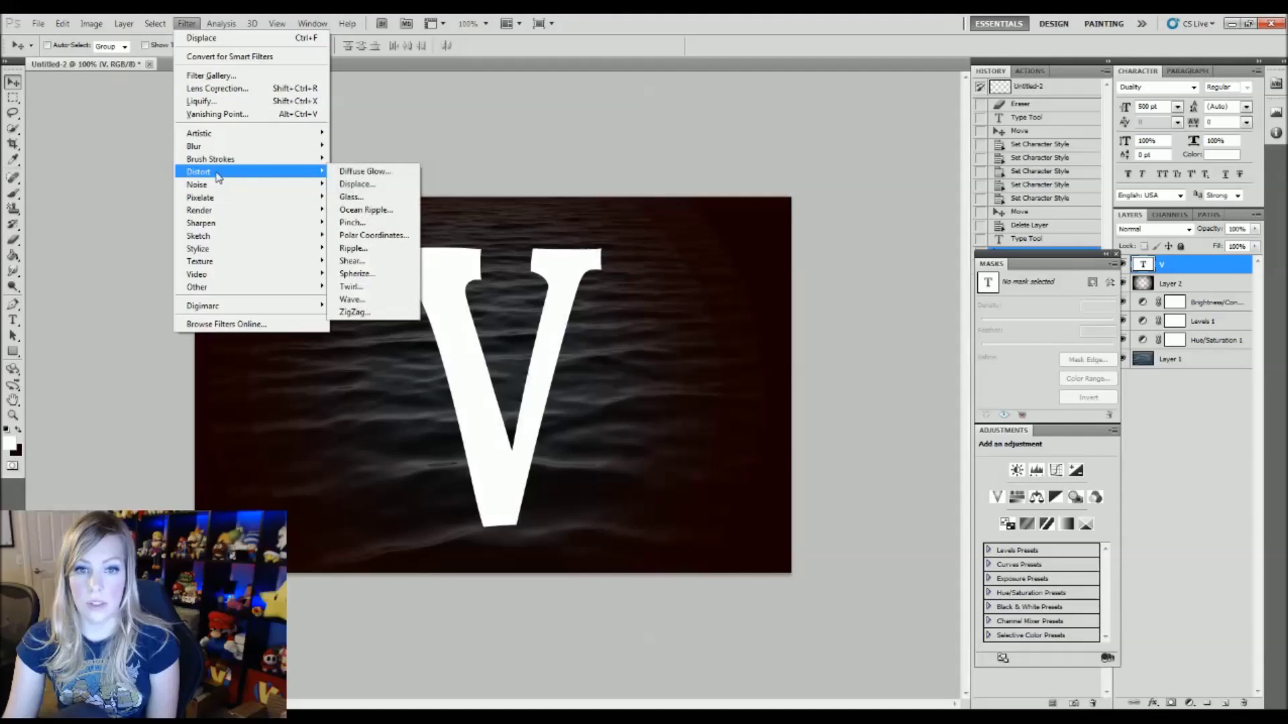
click(391, 185)
click(613, 290)
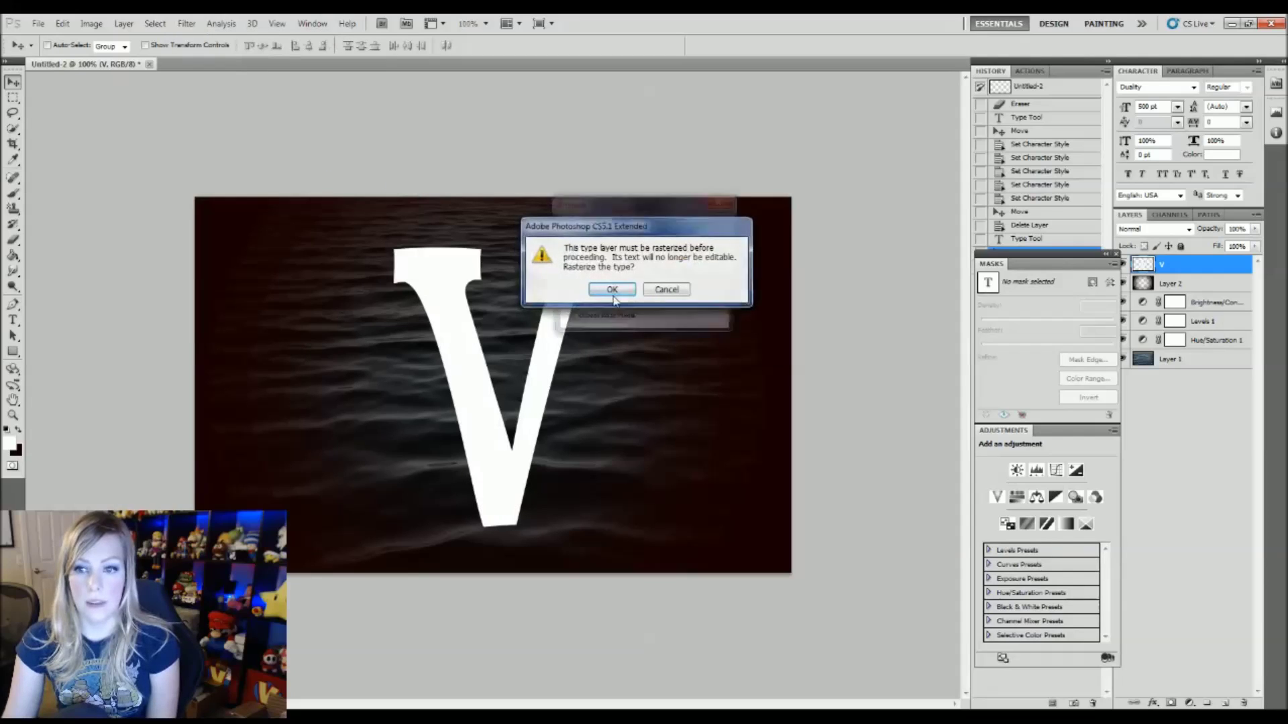
drag(629, 201, 473, 183)
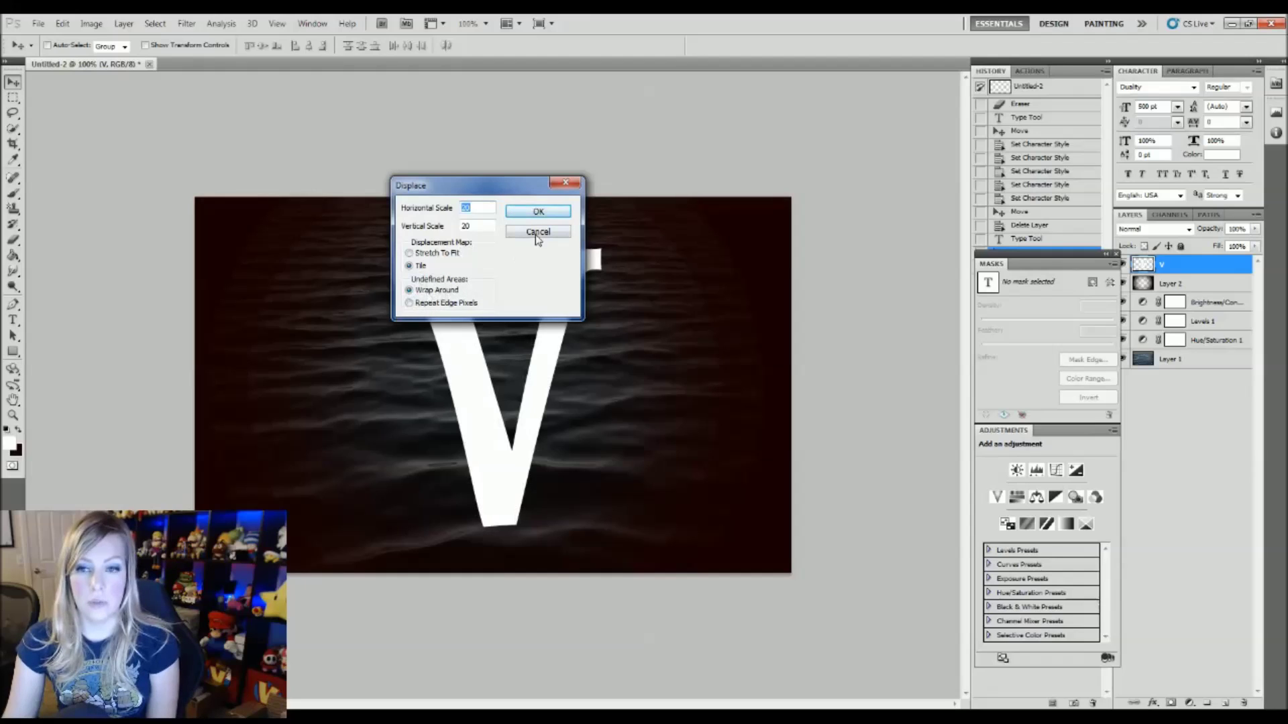
- Accept the Displace scale settings and load the water PSD as the displacement map
click(540, 211)
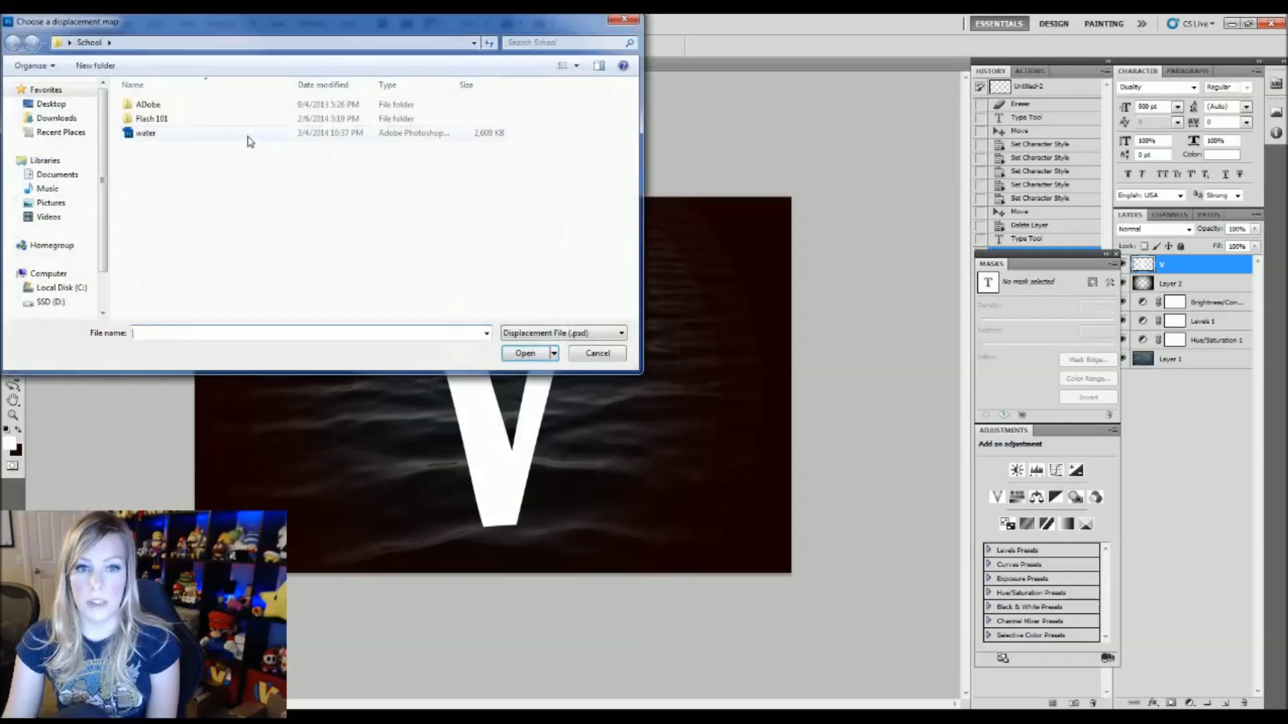
click(250, 134)
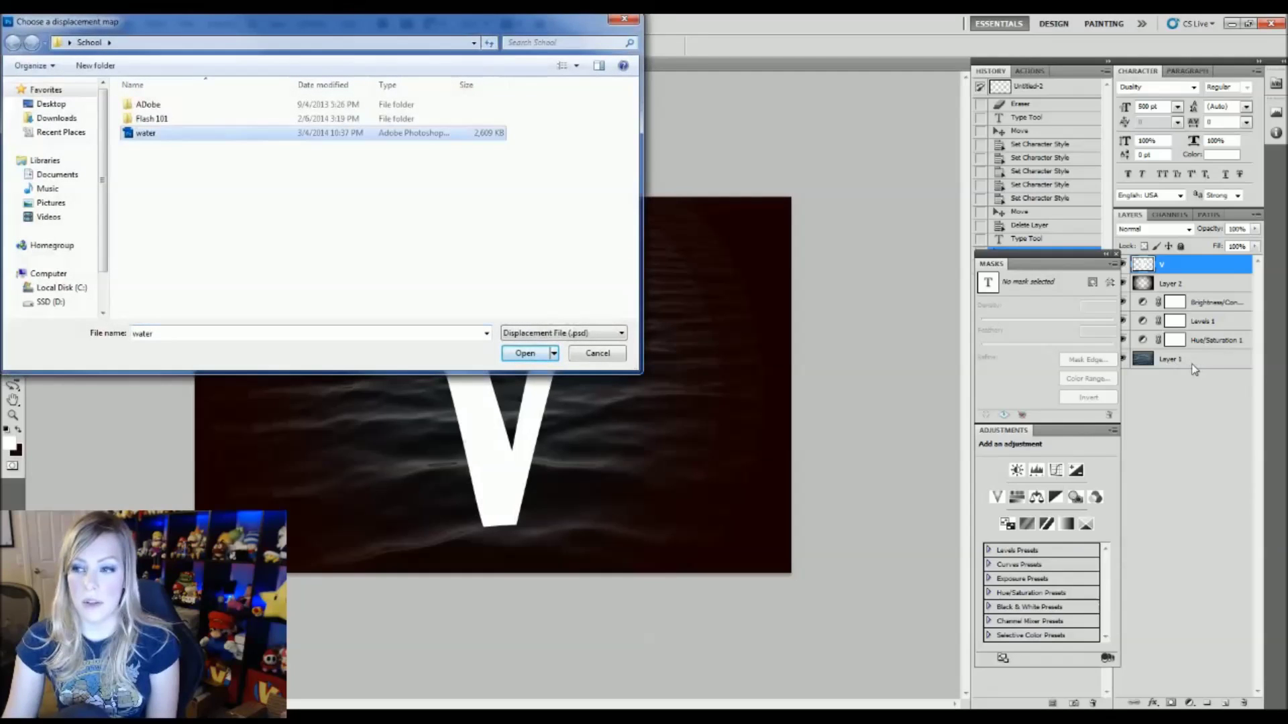
click(188, 138)
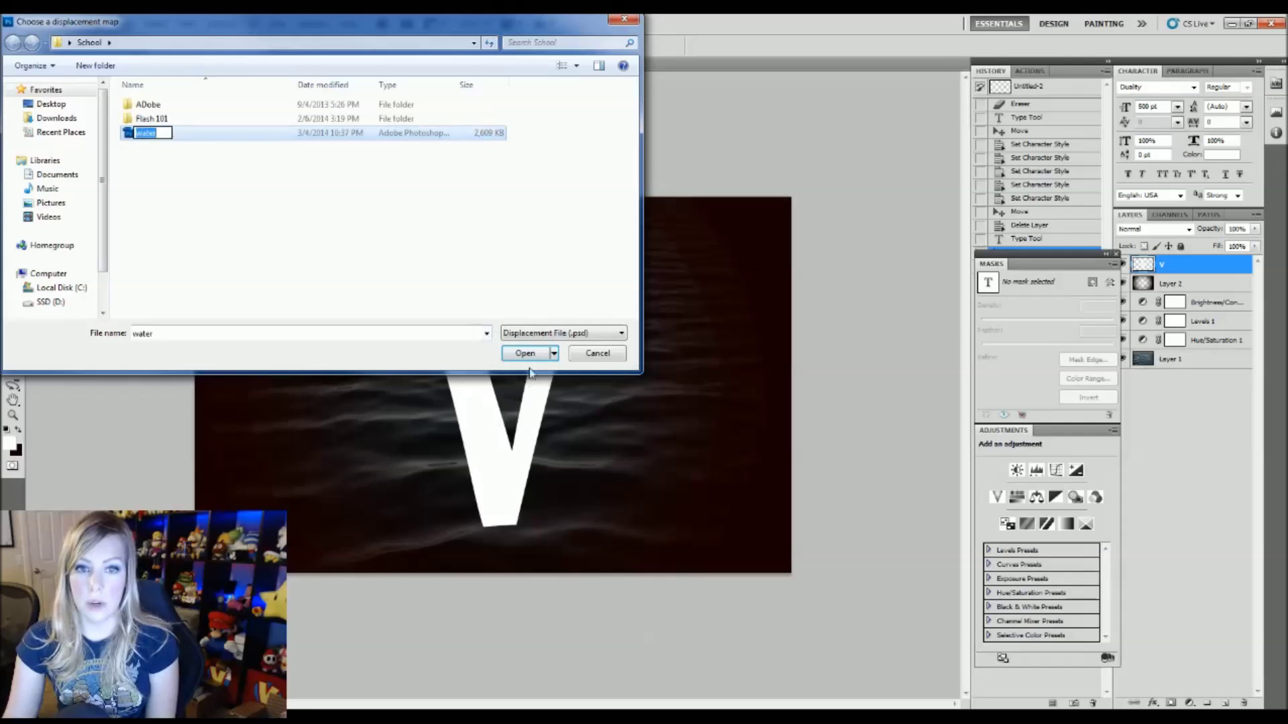
click(526, 358)
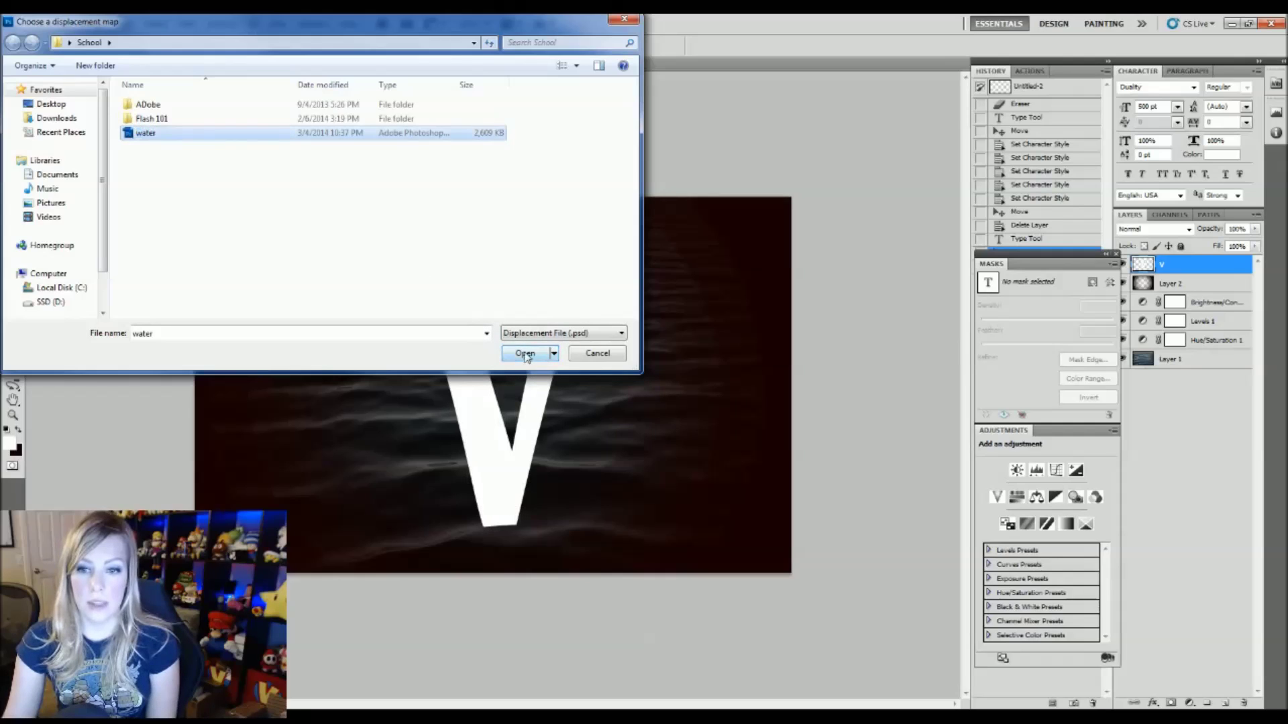
click(526, 357)
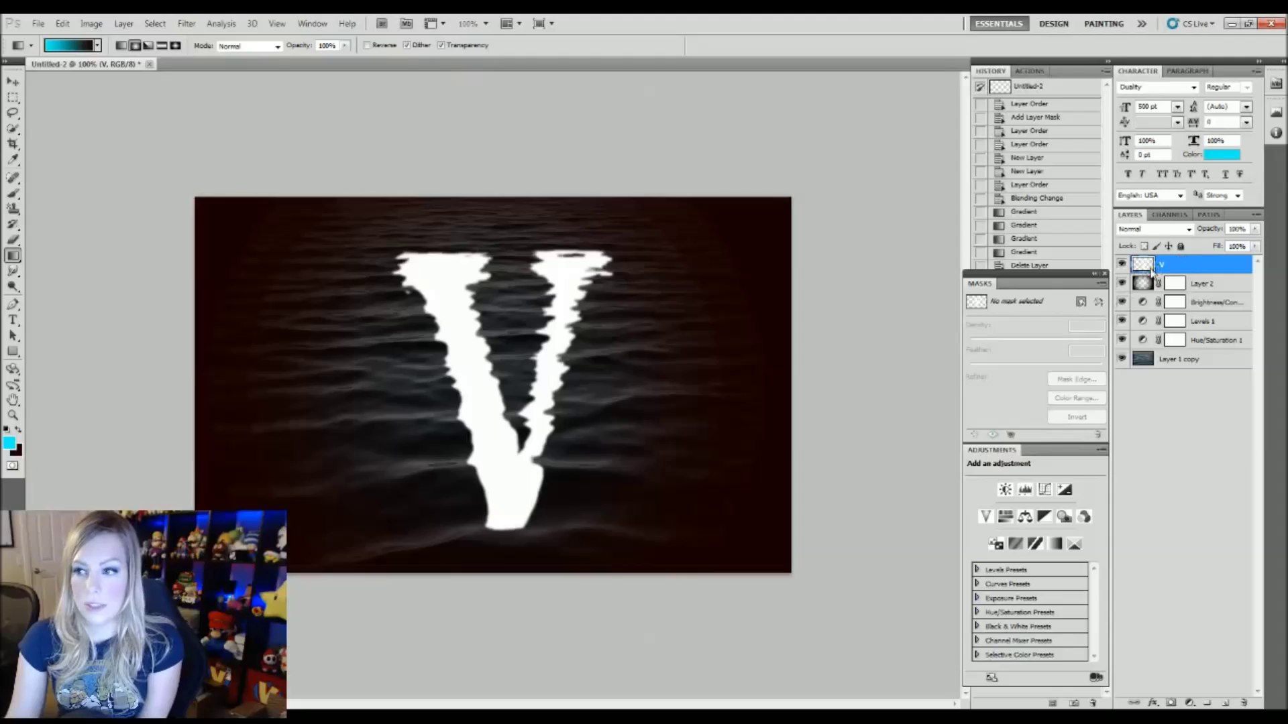
- Move the V layer below Layer 2, then duplicate Layer 1 copy and place the copy at the top
drag(1153, 269, 1154, 296)
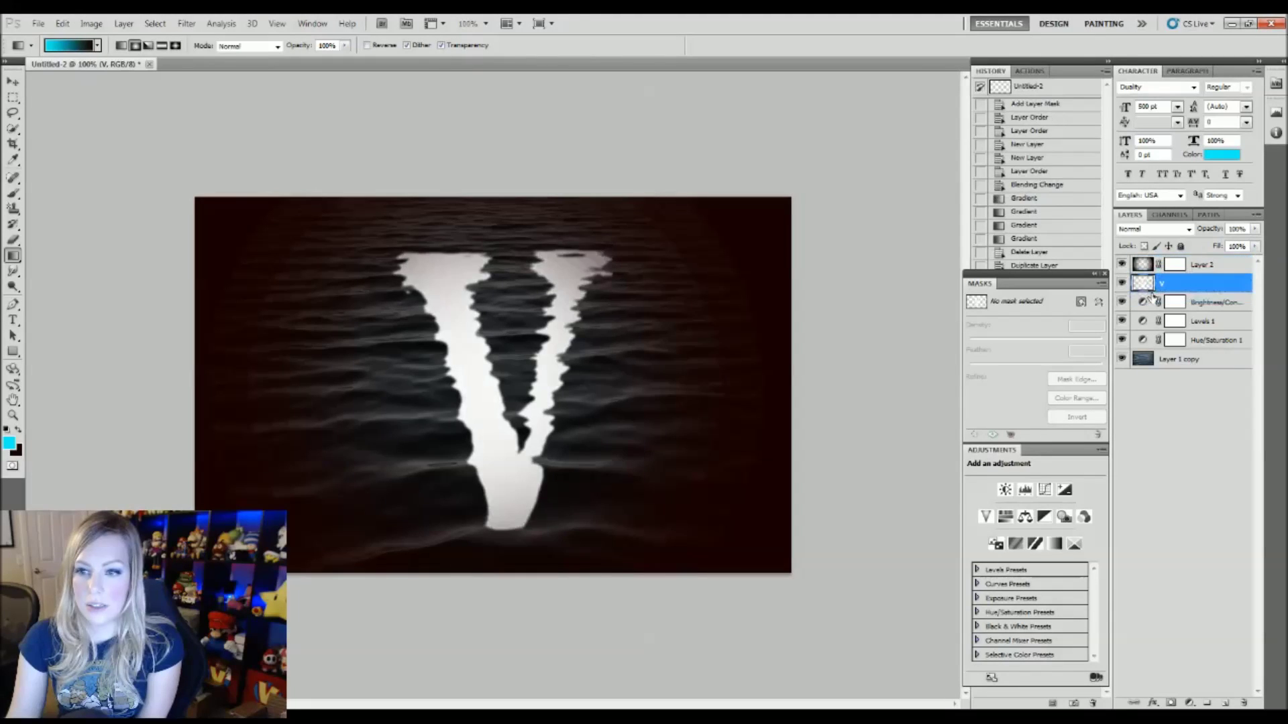
click(1154, 366)
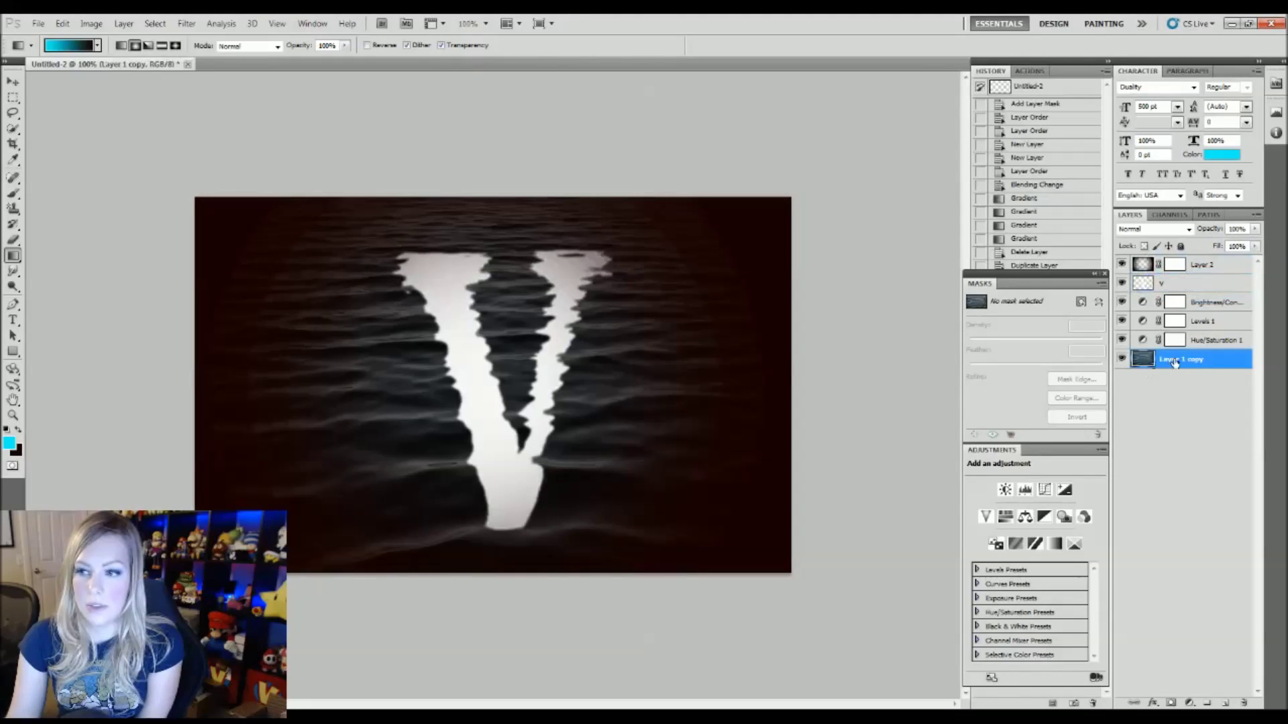
right_click(1174, 363)
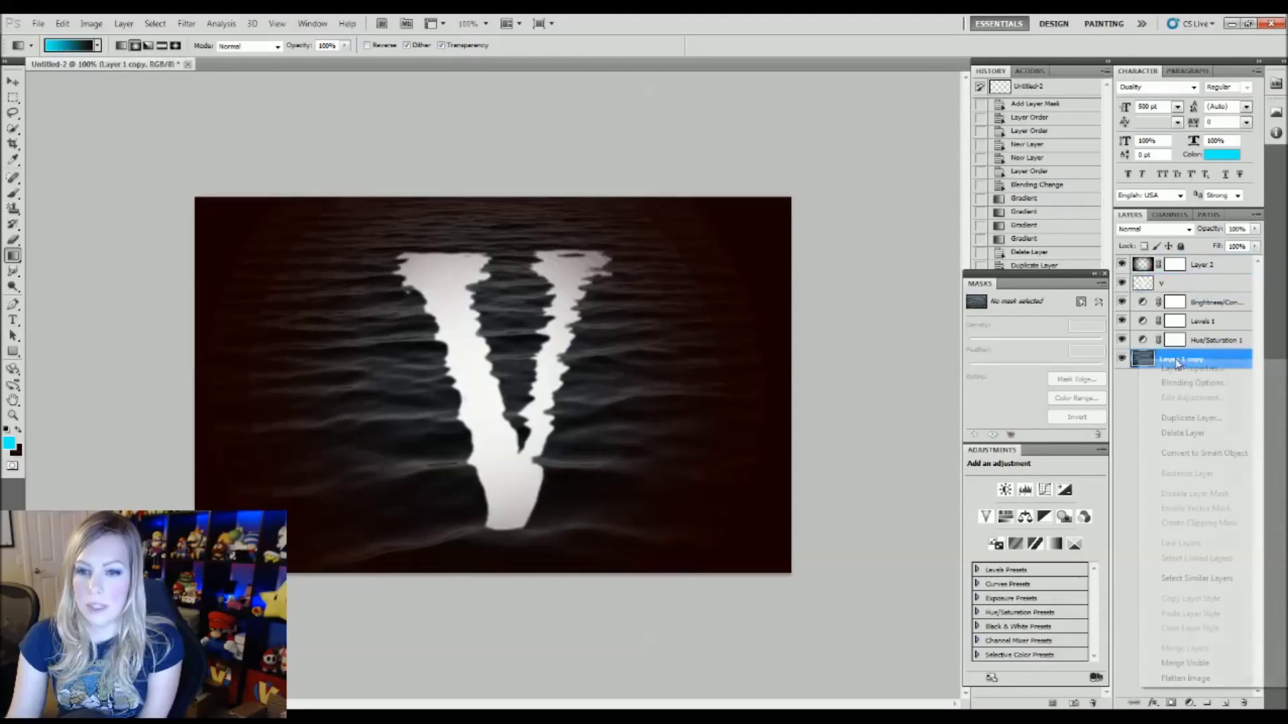
click(1200, 420)
click(766, 230)
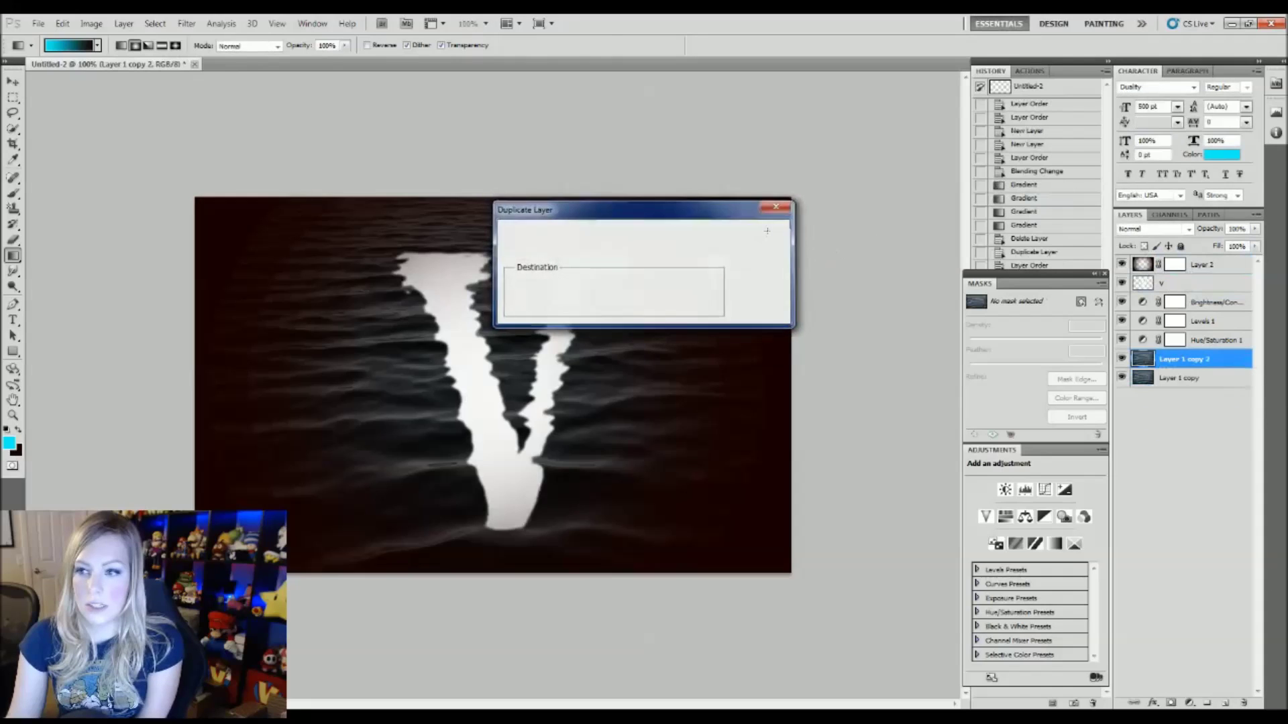
drag(1151, 363, 1175, 266)
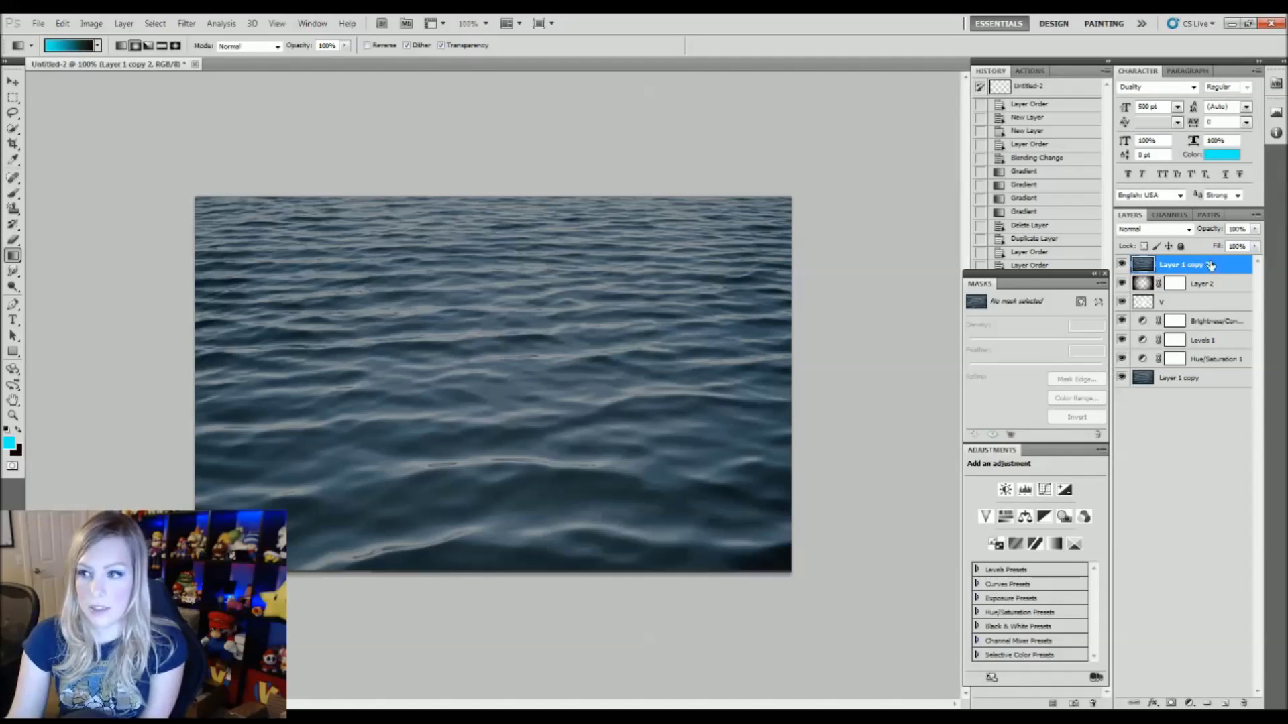
- Switch Layer 1 copy 2's blend mode to Overlay
click(1188, 230)
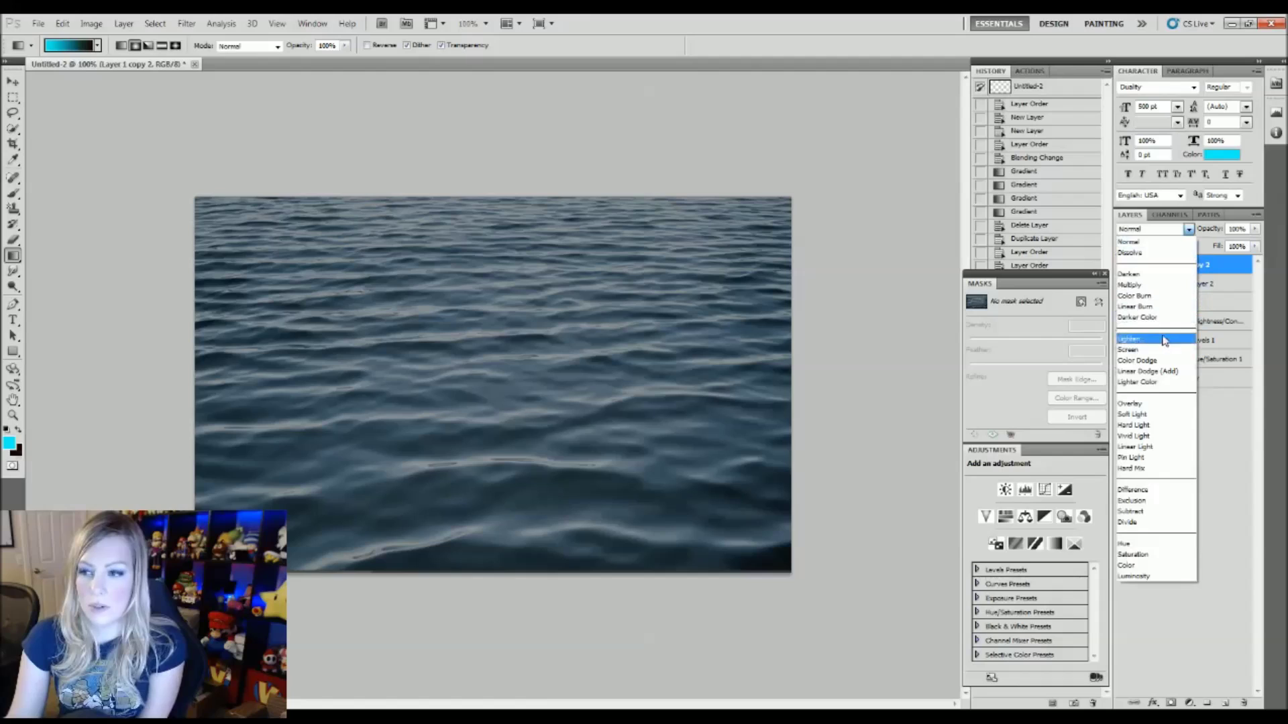
click(1158, 405)
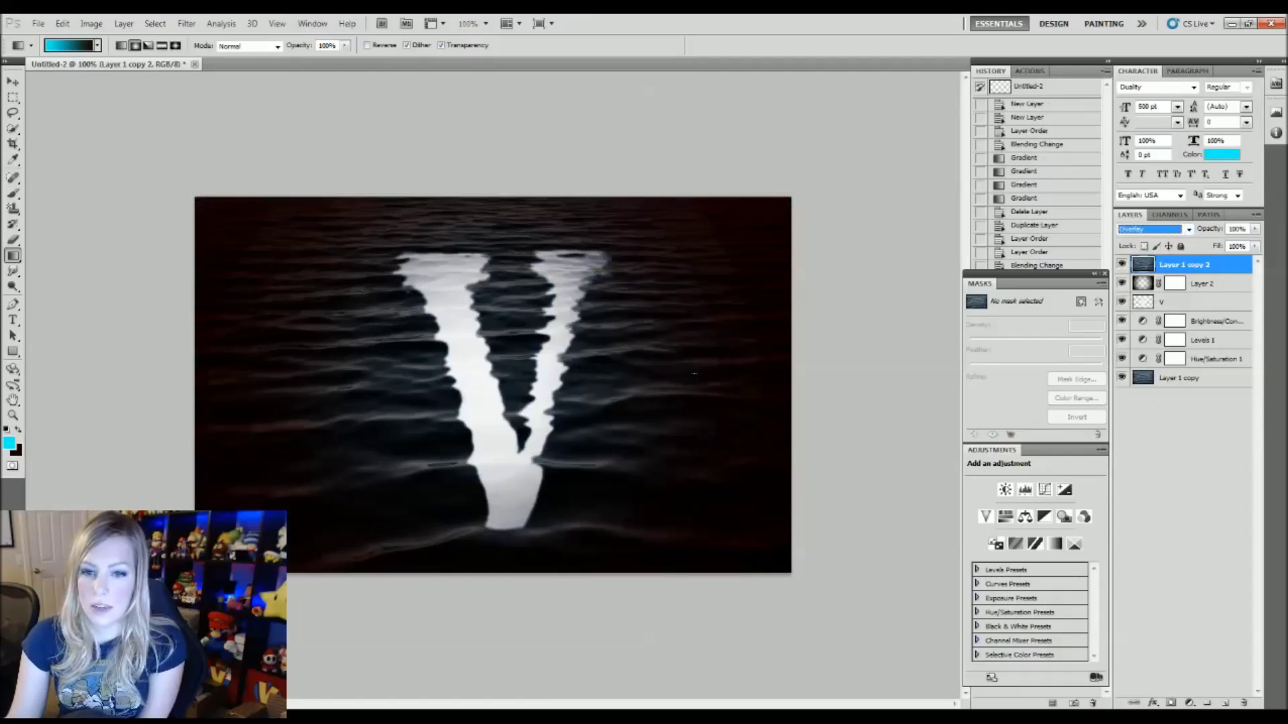